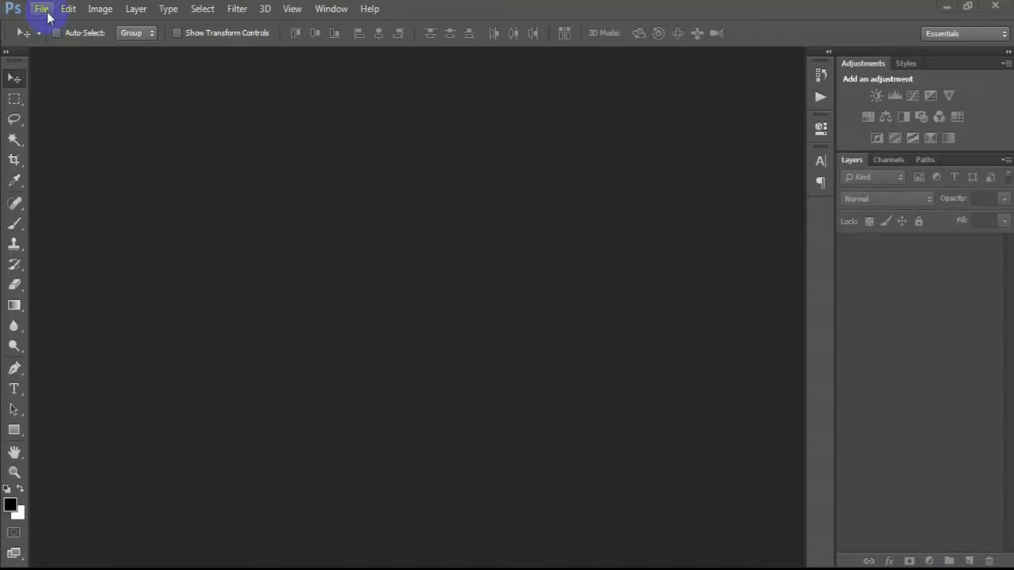
Create a 1080 × 1080 px, 300 ppi document covered by a cream F2E5CC solid colour fill layer.
click(50, 29)
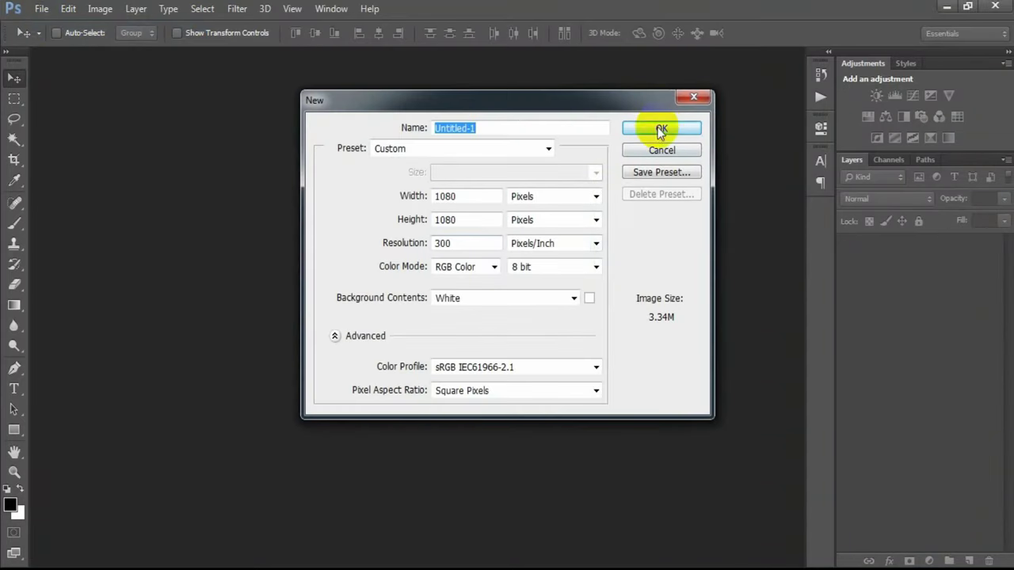
click(661, 130)
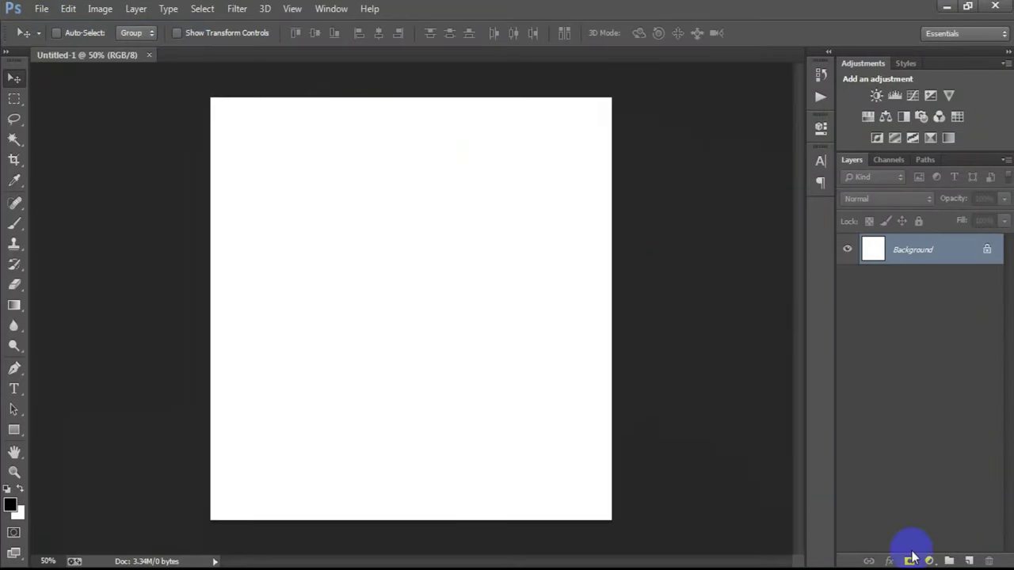
click(931, 561)
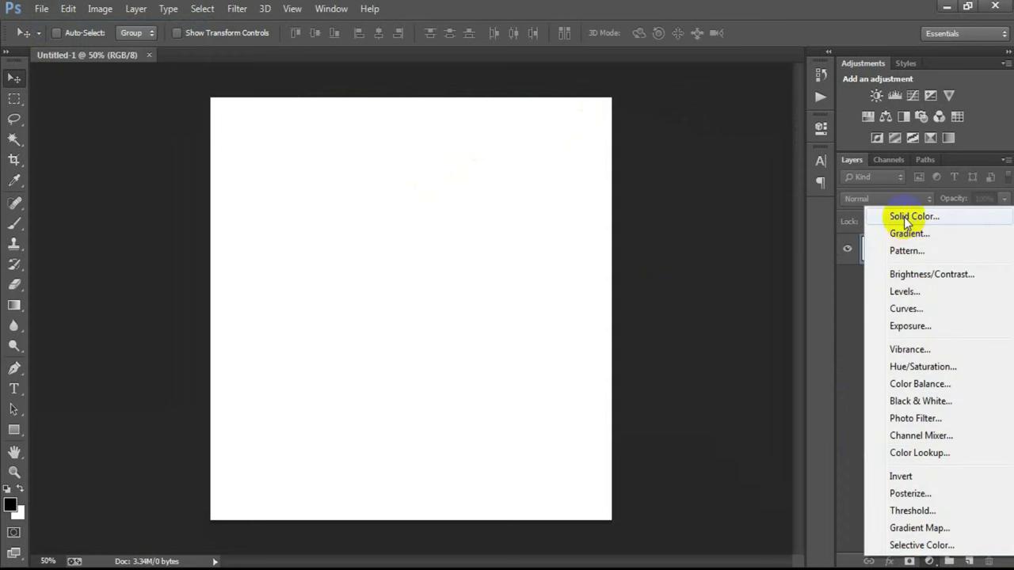
click(904, 215)
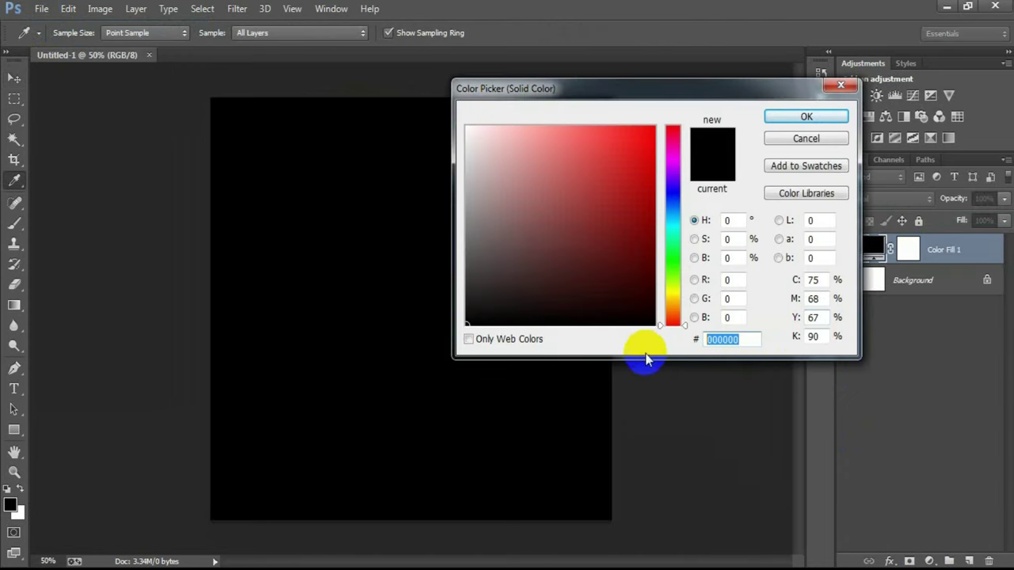
text(F2)
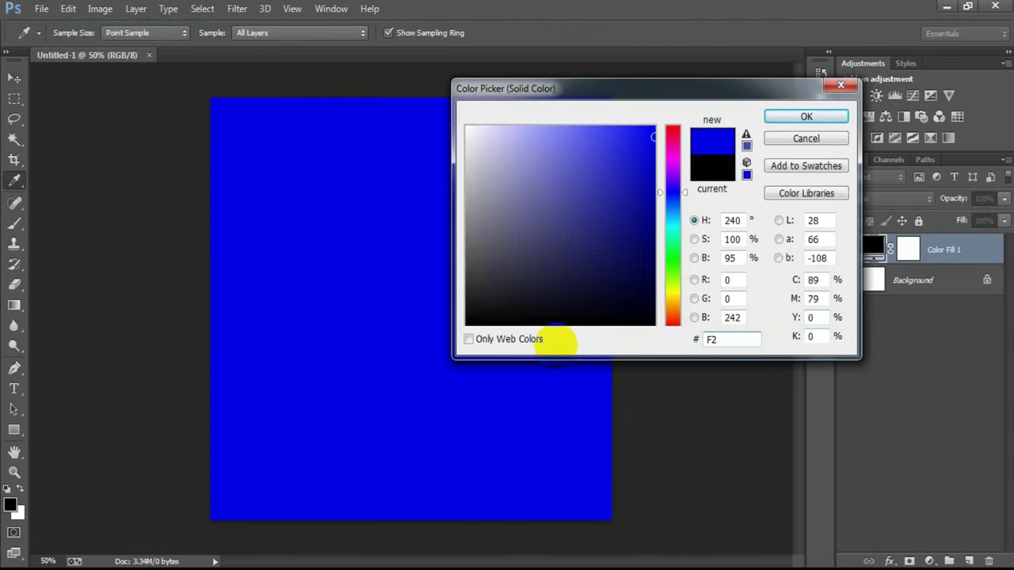
text(E5CC)
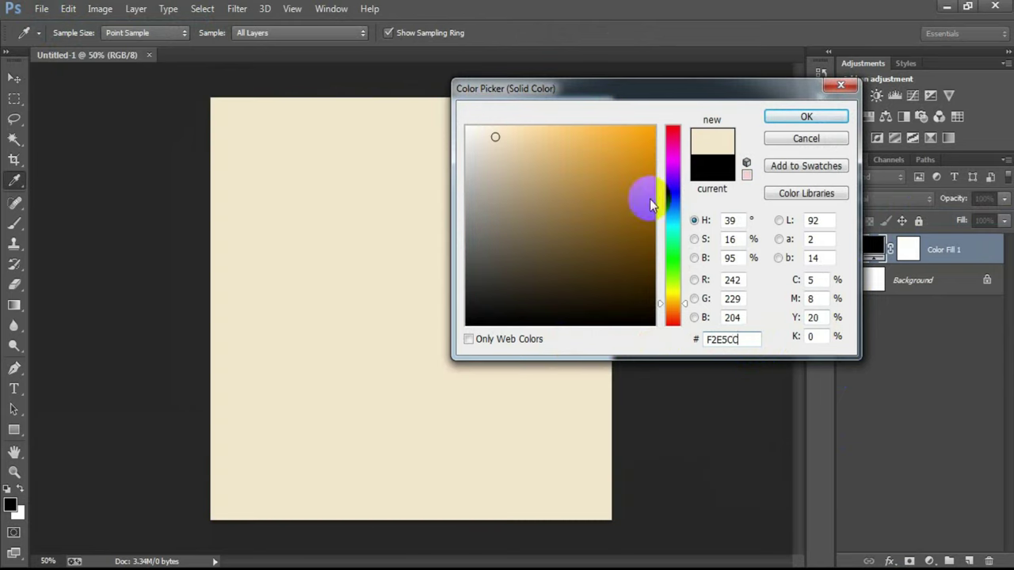
click(796, 119)
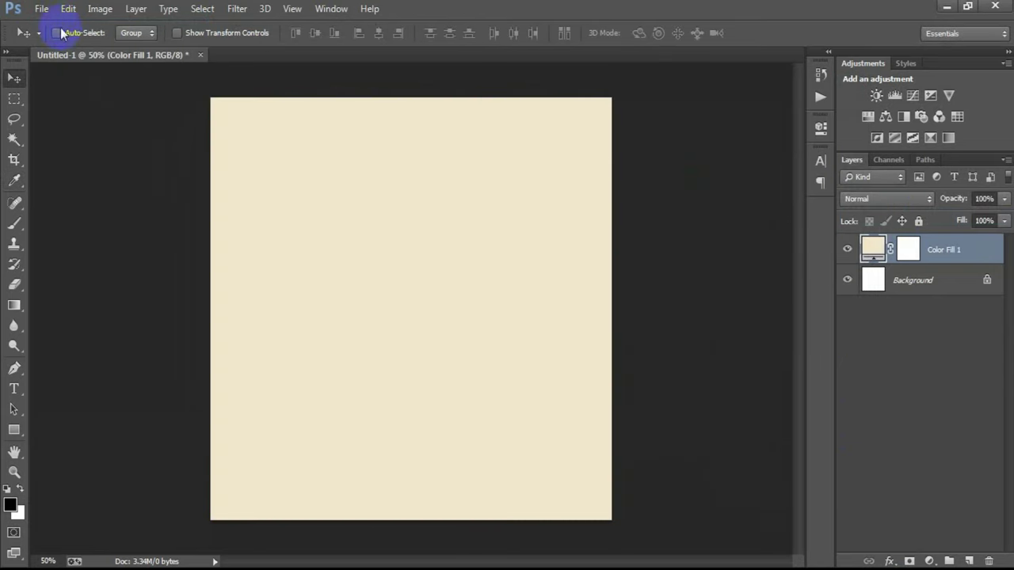
click(42, 9)
Place the dark grunge texture at full canvas size in Screen blend mode.
click(87, 249)
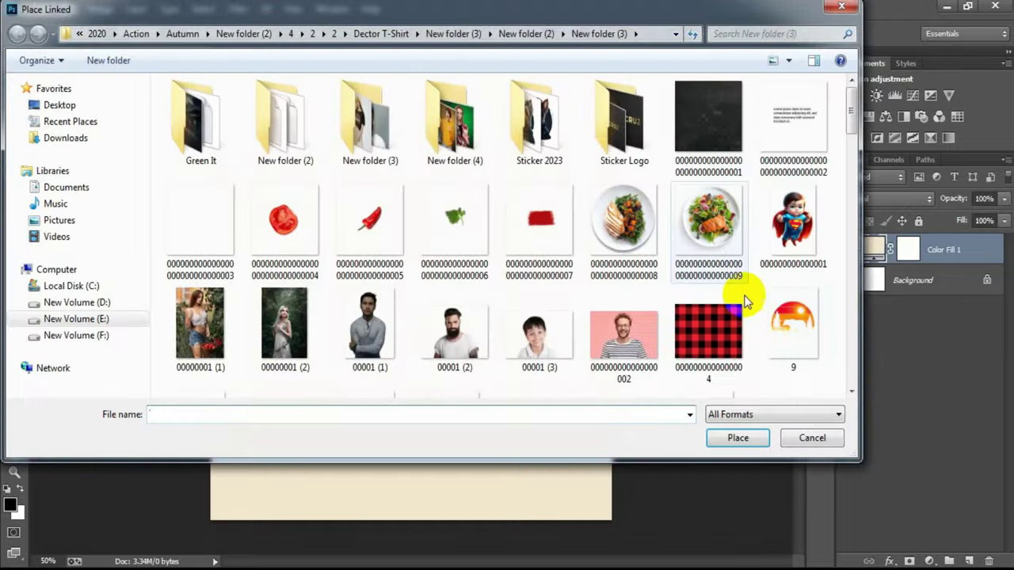
double_click(719, 153)
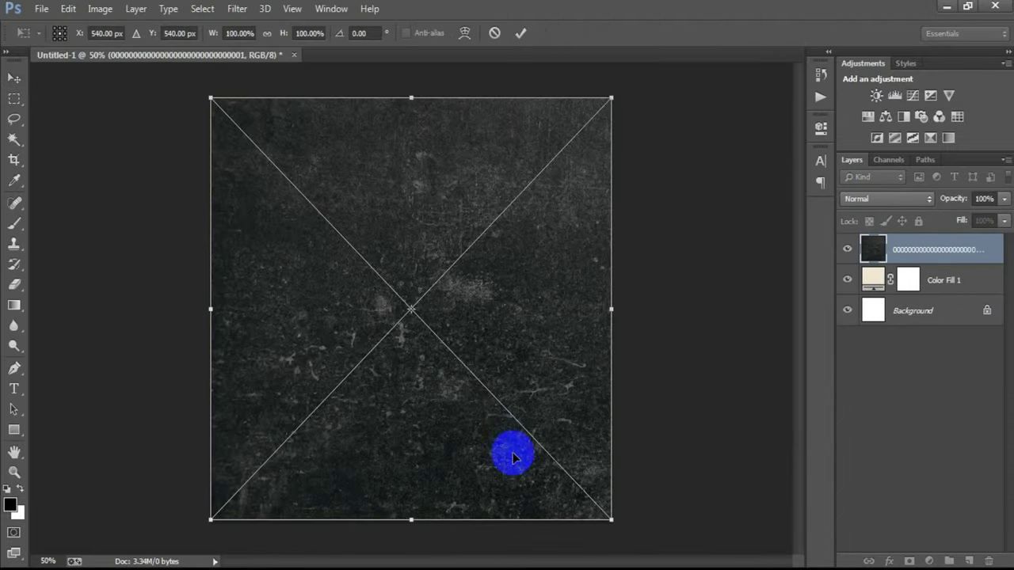
click(523, 33)
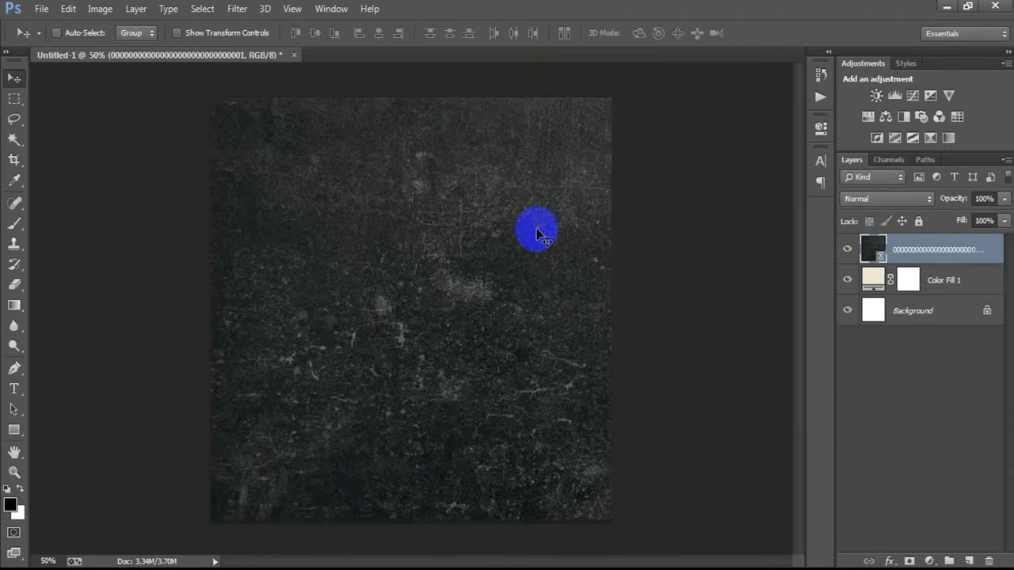
click(876, 198)
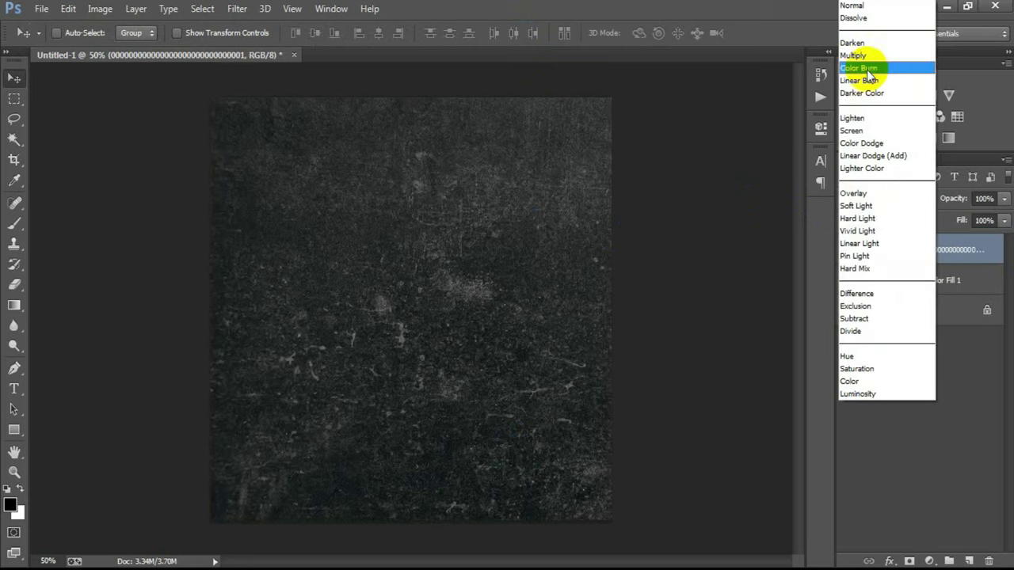
click(868, 133)
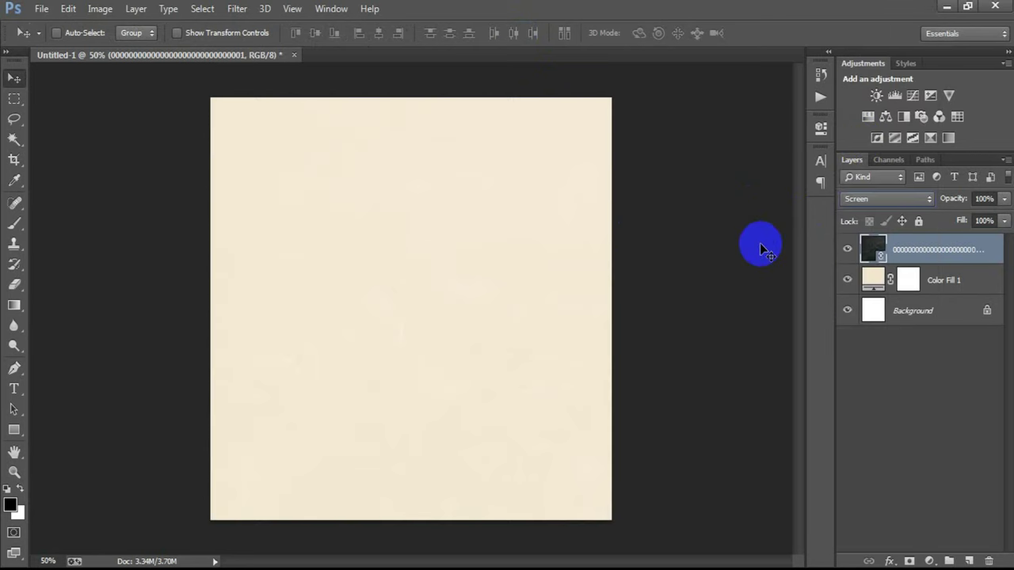
Group the texture and Color Fill 1 layers as Group 1, with an empty layer above.
click(963, 273)
shift+click(964, 251)
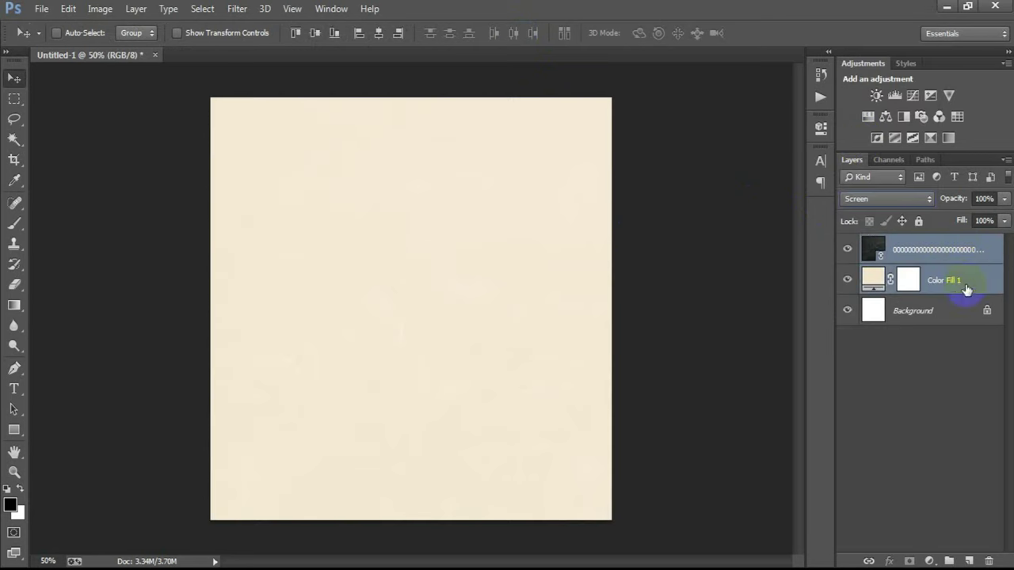
key(ctrl+e)
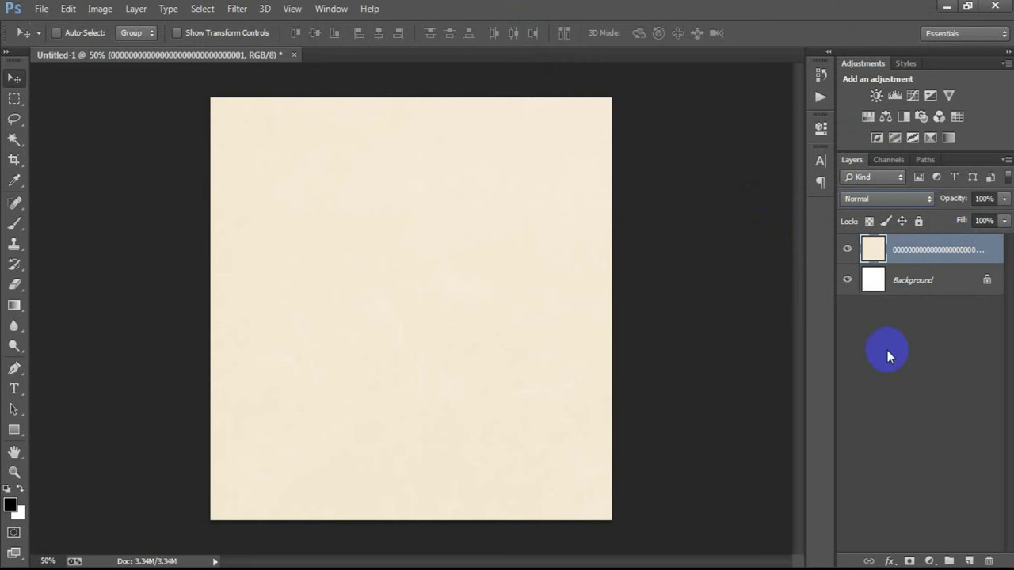
key(ctrl+z)
key(ctrl+g)
click(847, 244)
click(847, 243)
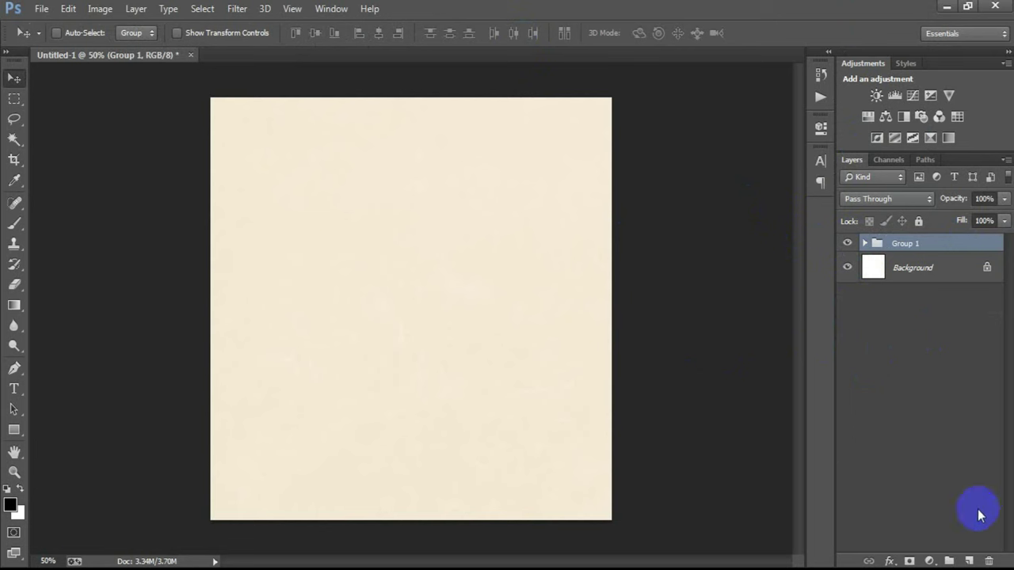
click(968, 561)
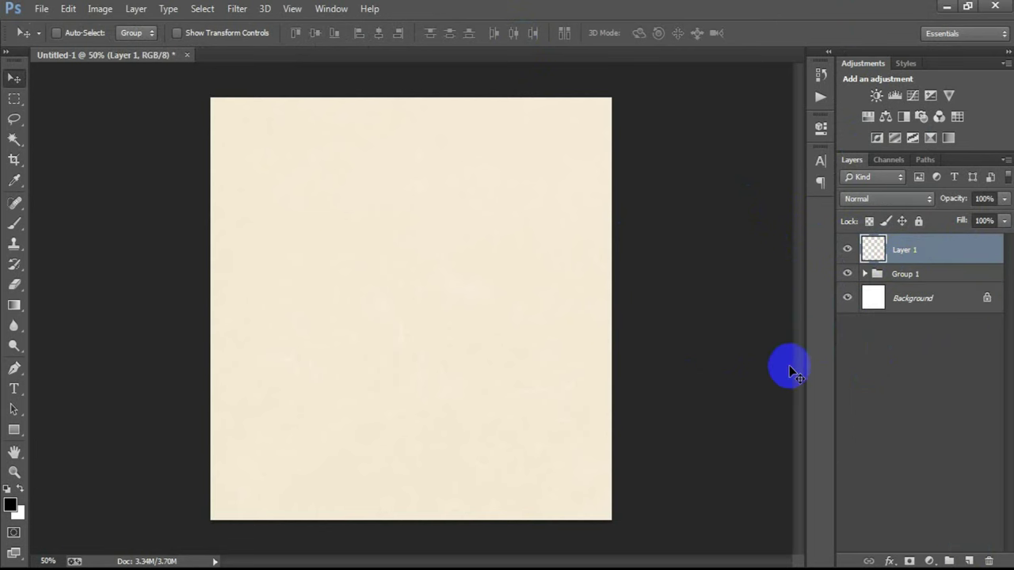
Add a 'Special' text line near the top of the poster.
click(15, 389)
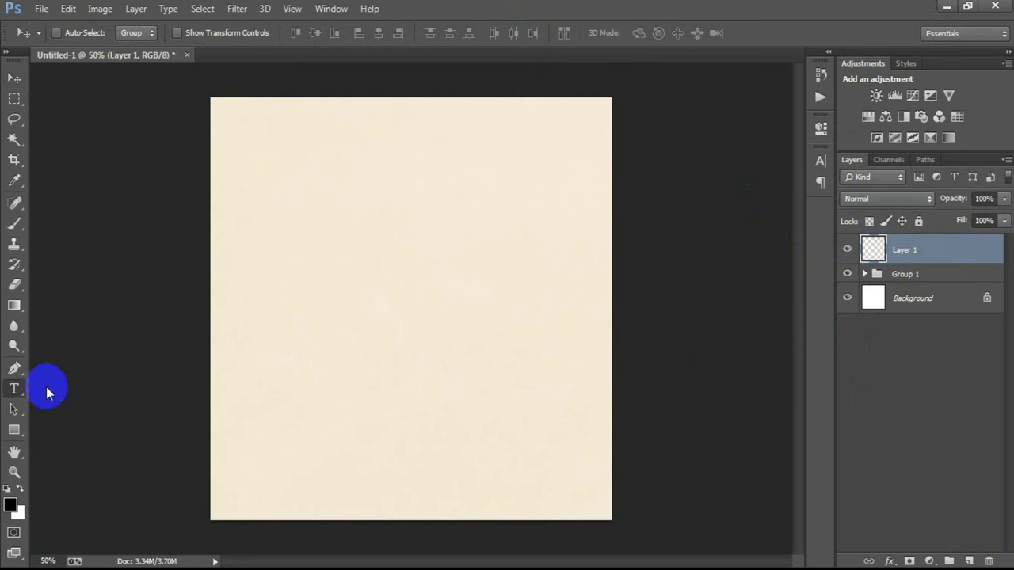
click(48, 387)
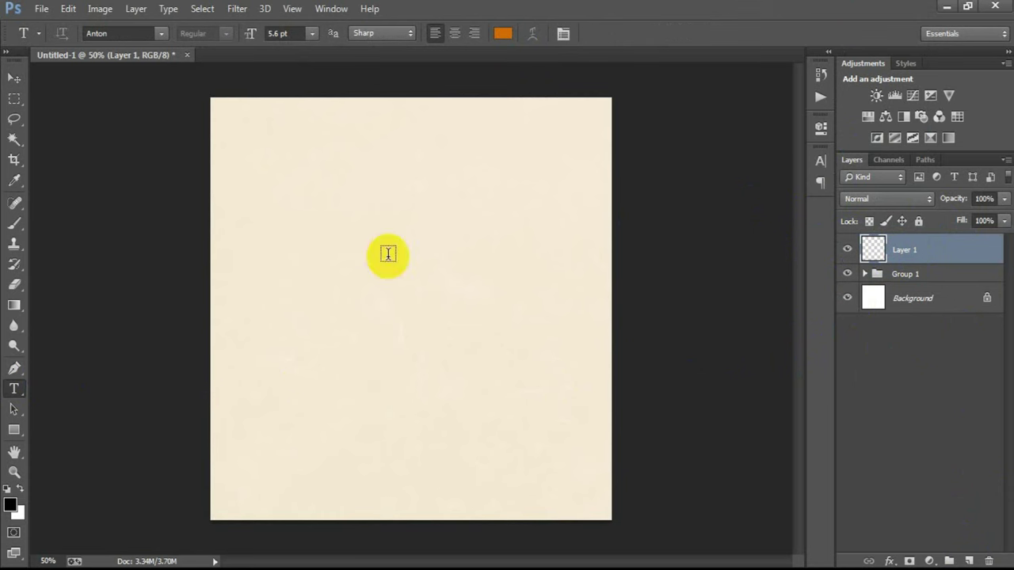
click(388, 177)
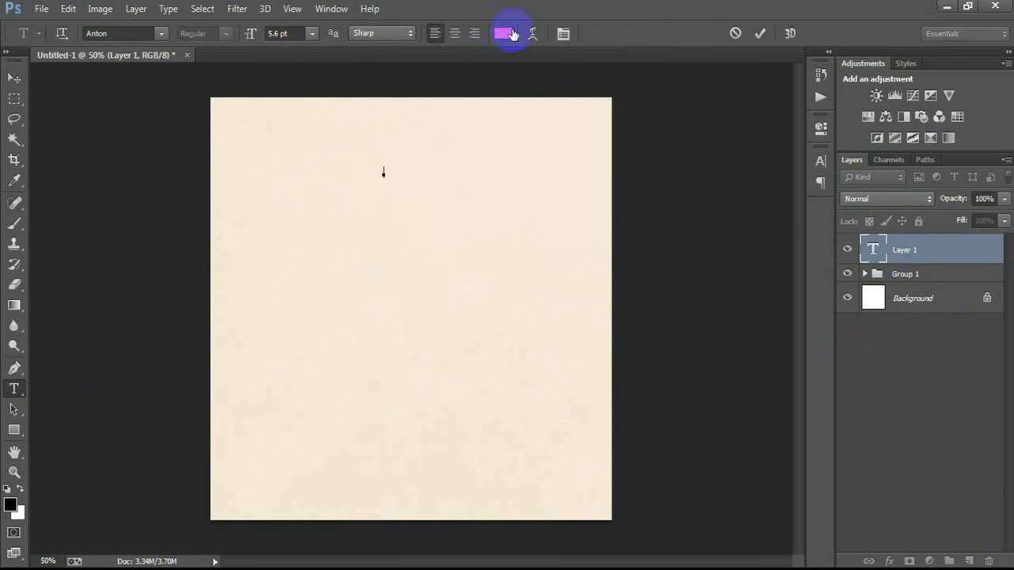
click(502, 33)
click(480, 238)
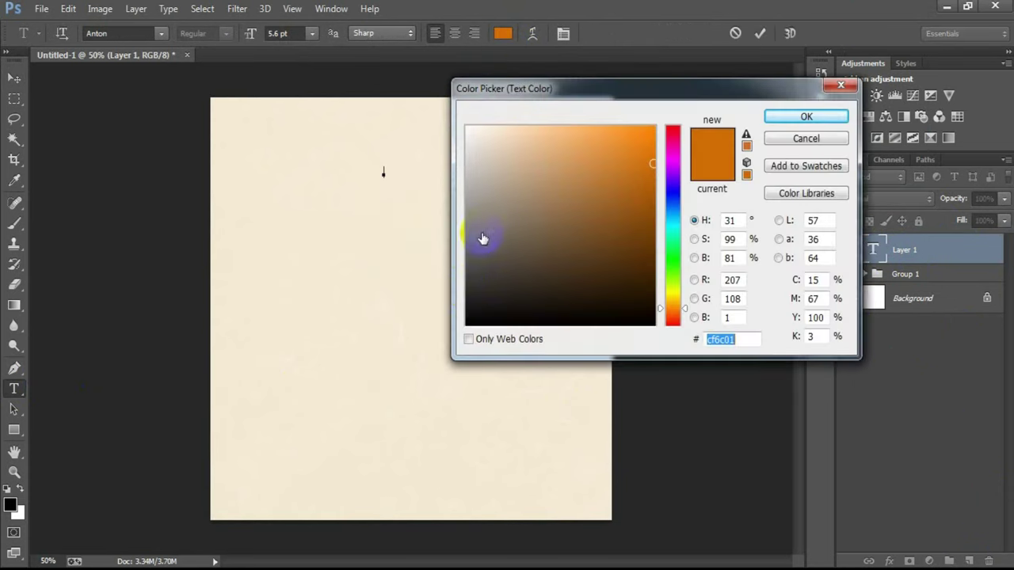
click(806, 117)
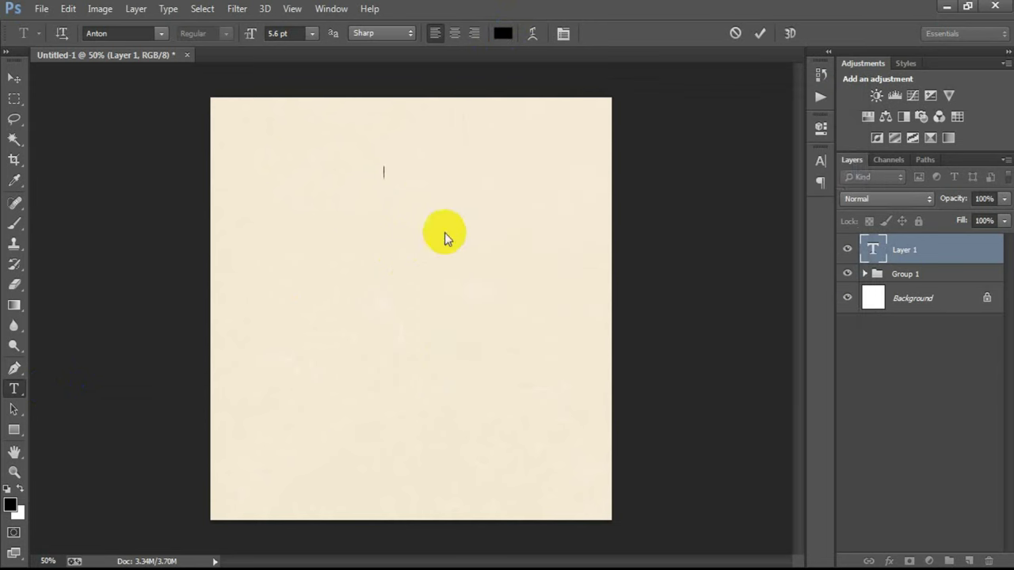
text(Special)
click(15, 77)
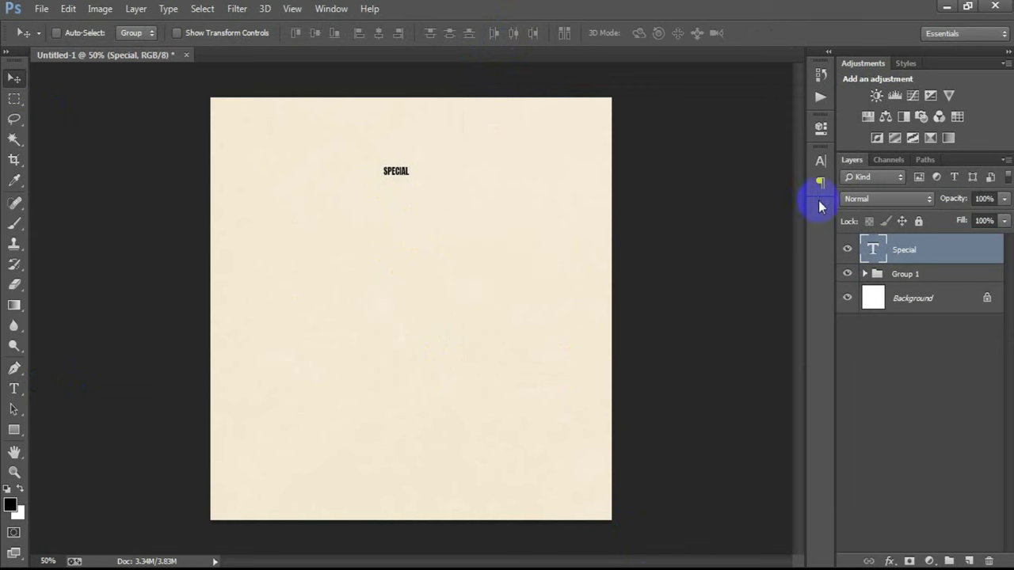
Set the SPECIAL text to 38 pt and dark brown 674D2E.
click(822, 161)
click(679, 192)
text(38.01)
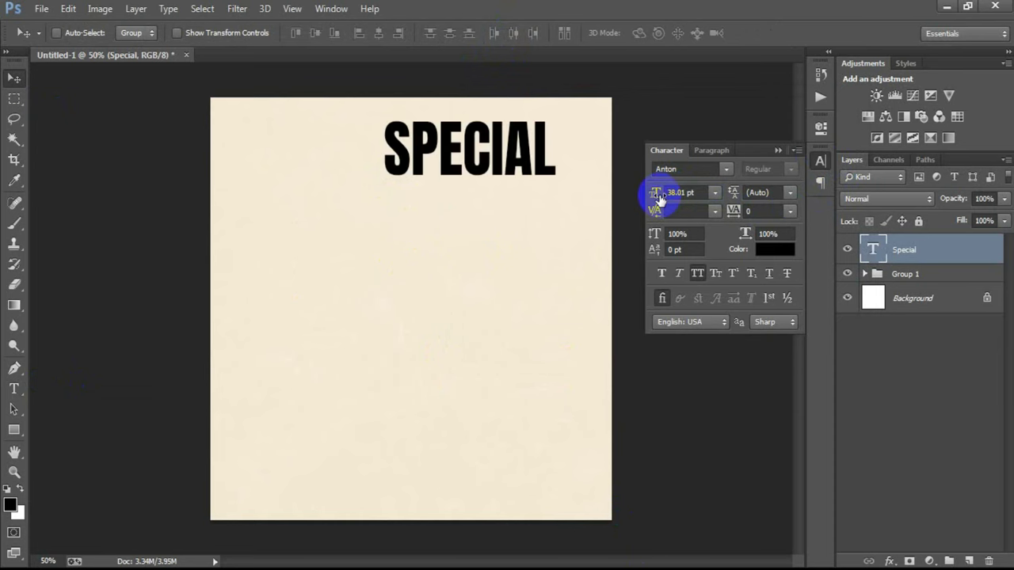
click(768, 248)
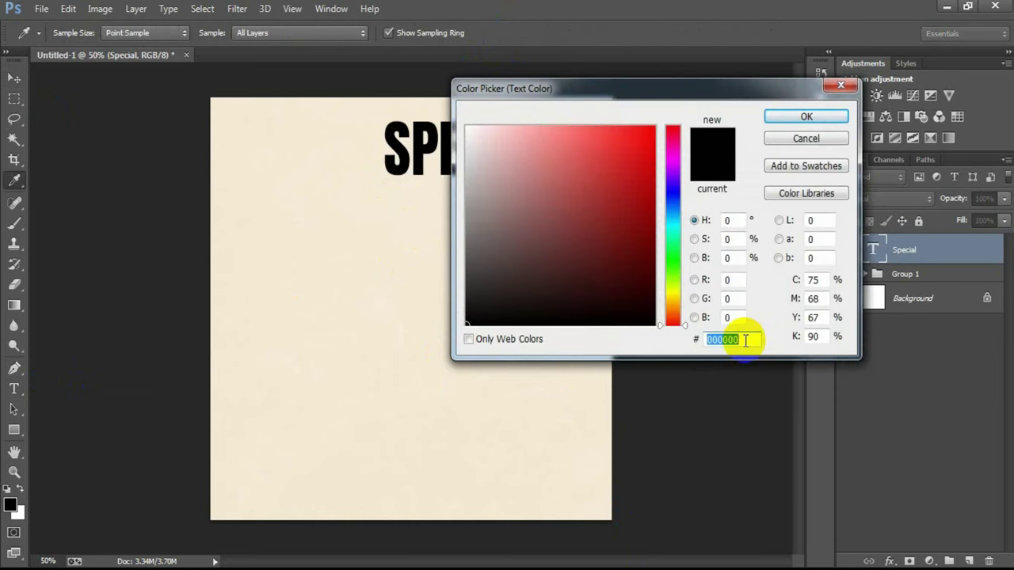
click(744, 339)
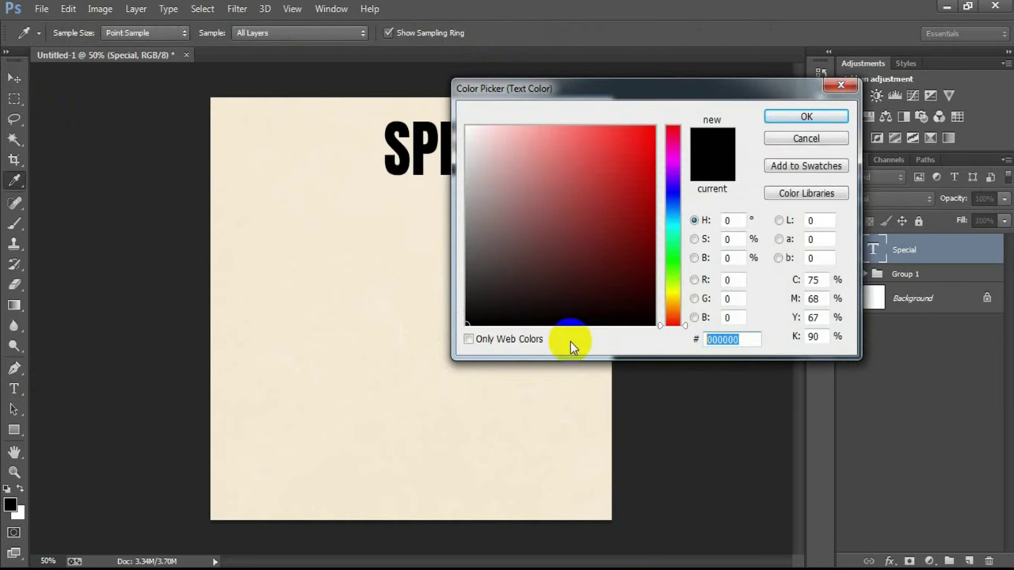
text(CF)
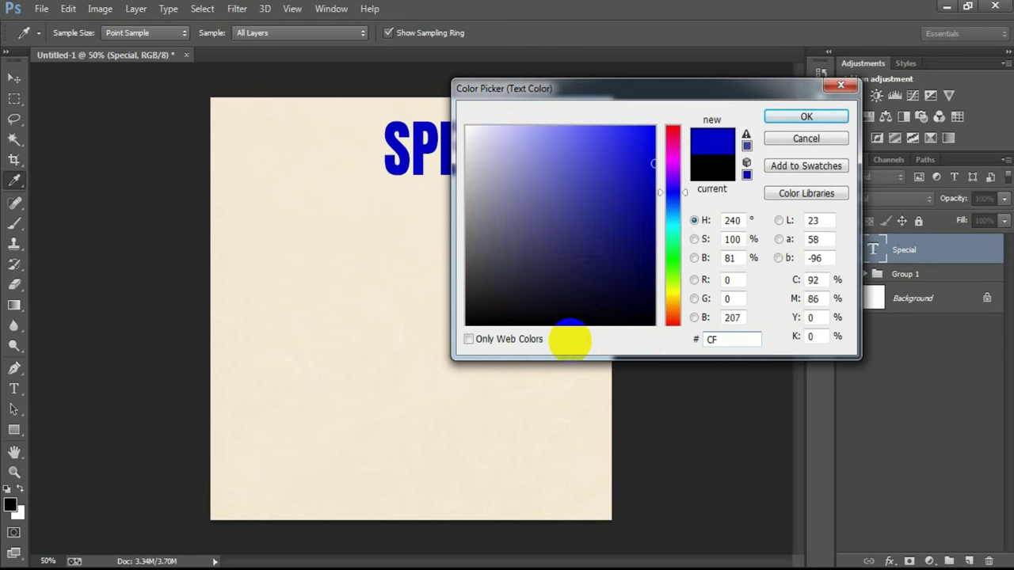
key(BackSpace)
key(BackSpace)
text(7)
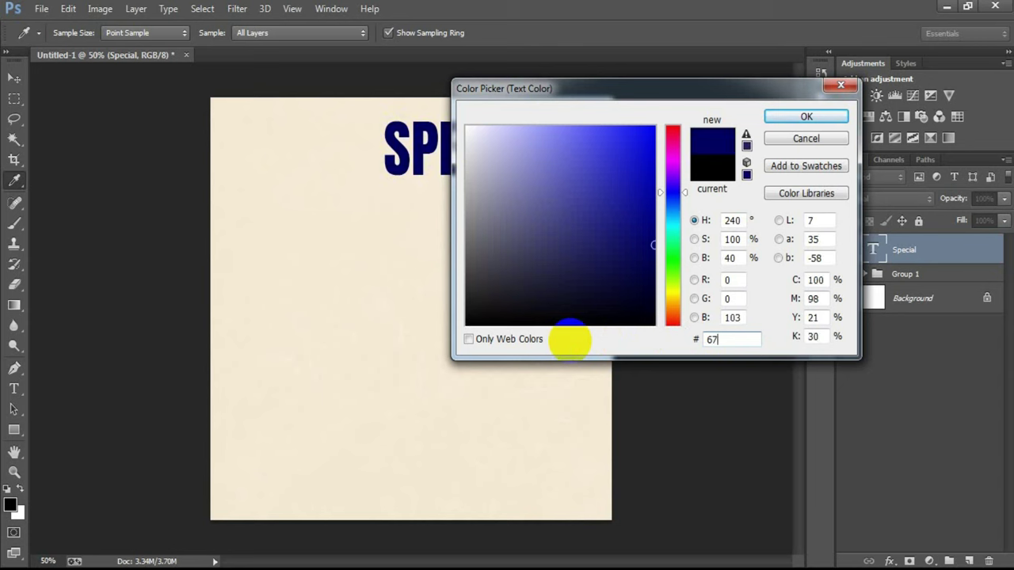
text(4D2E)
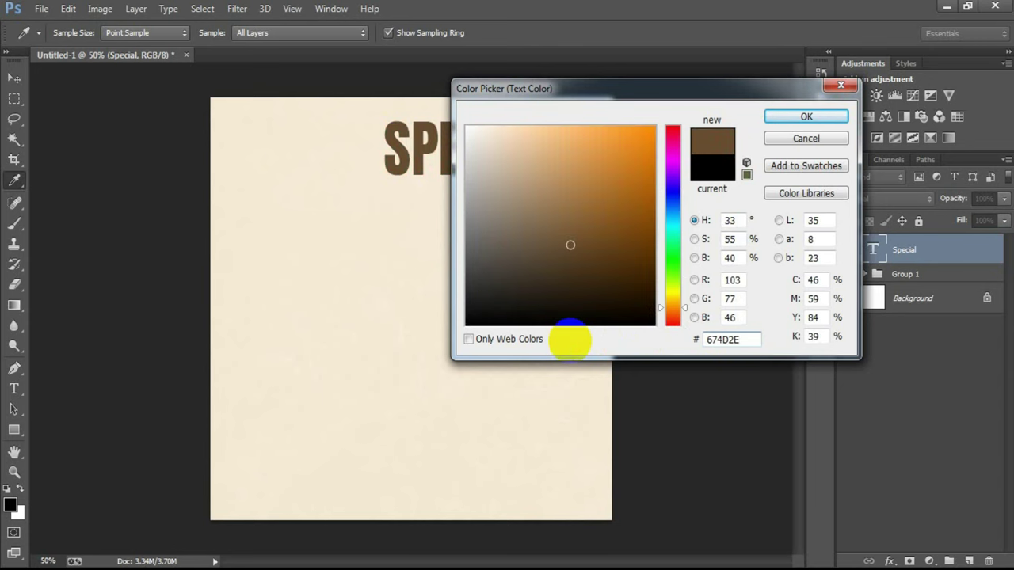
click(788, 116)
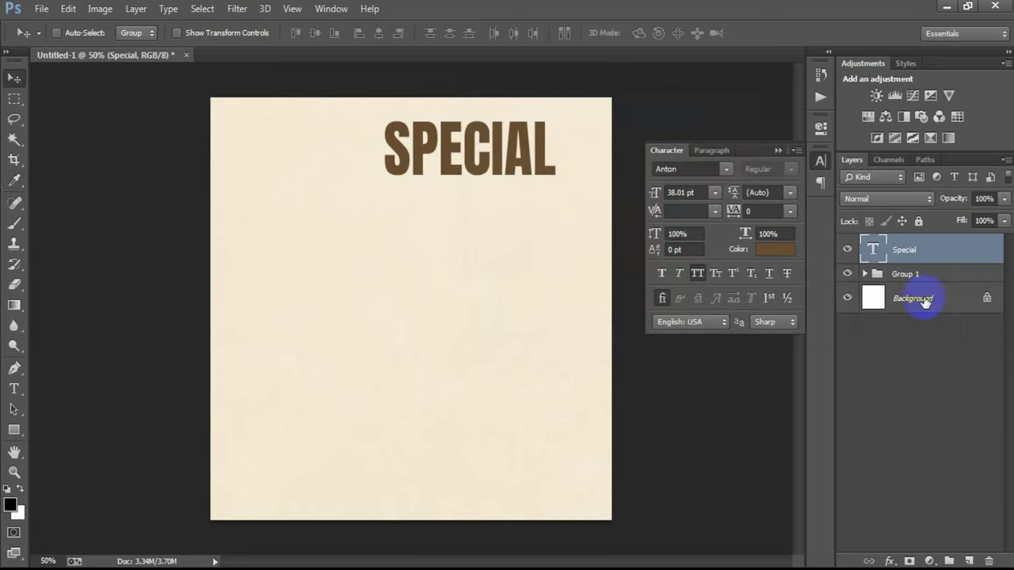
Centre SPECIAL horizontally, then duplicate it and move the copy below the original.
ctrl+click(923, 302)
click(380, 36)
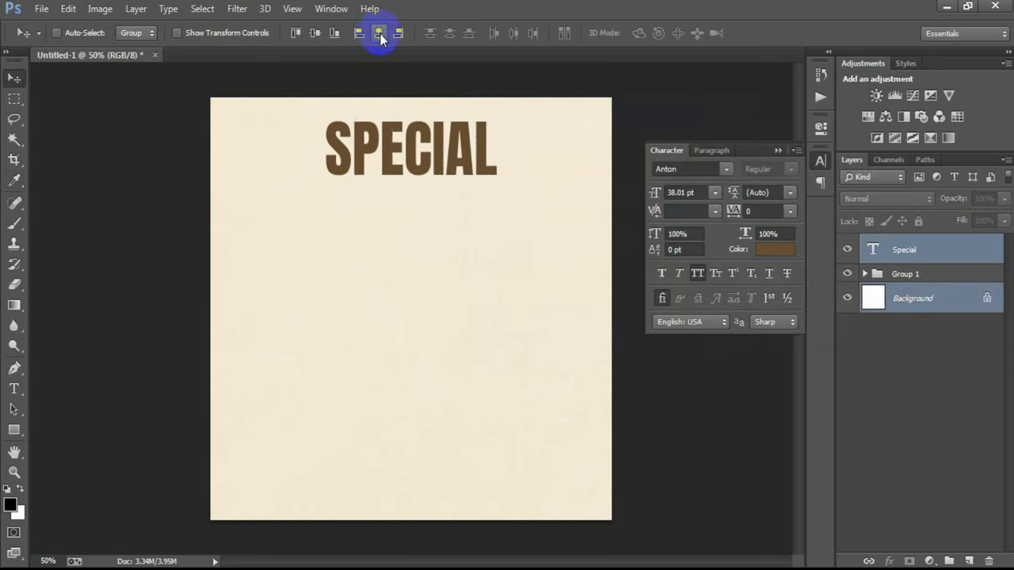
click(949, 255)
key(shift+Down)
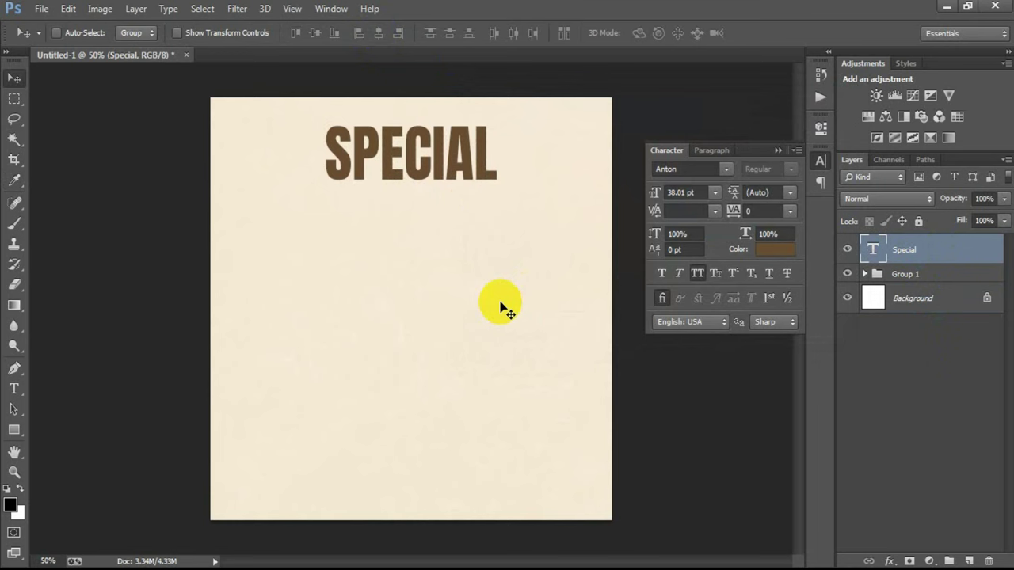
key(ctrl+j)
key(shift+Down)
key(shift+Down)
key(shift+Down)
key(shift+Down)
key(shift+Down)
key(shift+Down)
key(shift+Down)
key(shift+Down)
key(shift+Down)
key(shift+Down)
key(shift+Down)
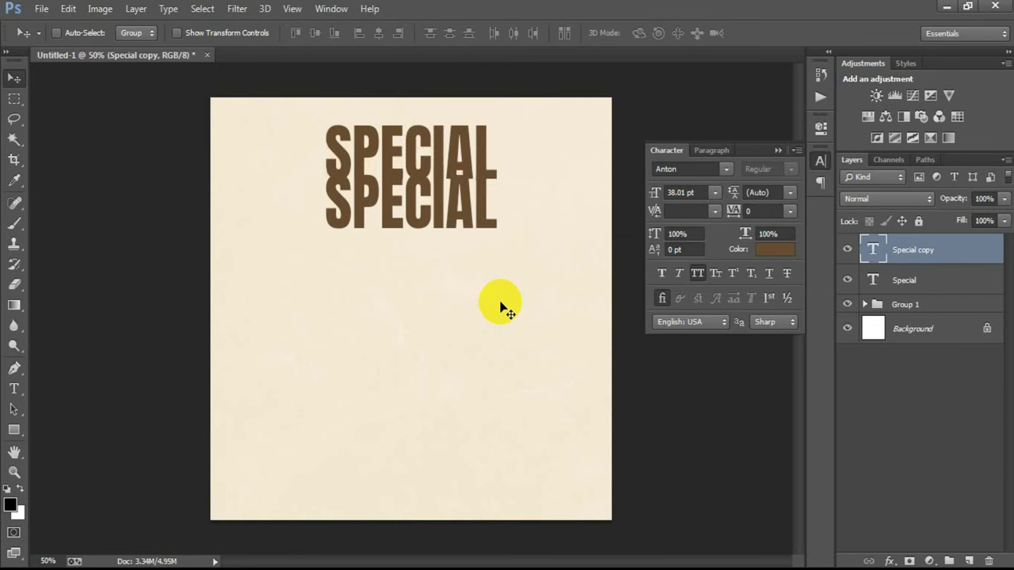
key(shift+Down)
key(shift+Down)
Change the copy's text to 'Food' and enlarge it to about 61 pt.
double_click(873, 249)
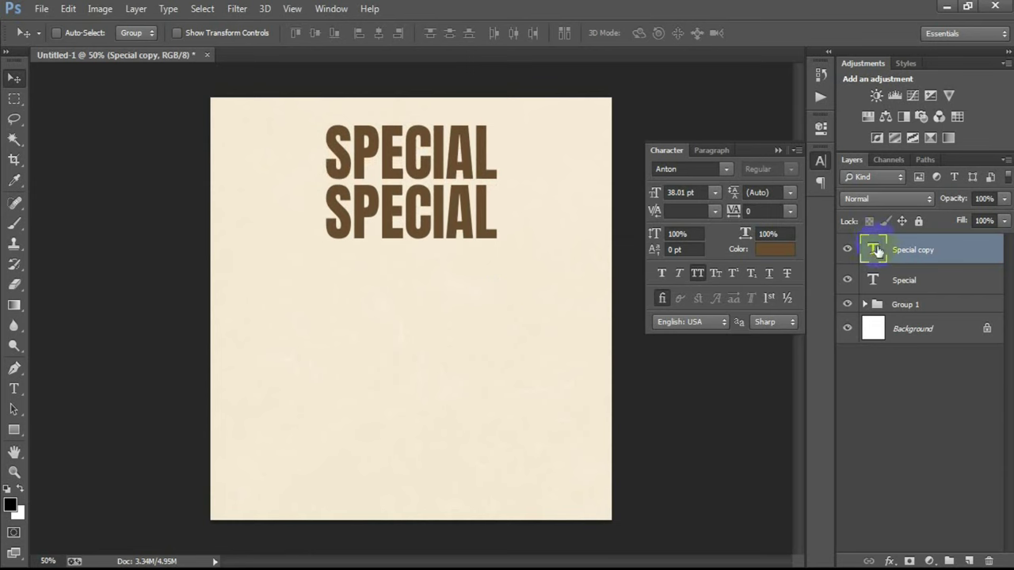
text(Food)
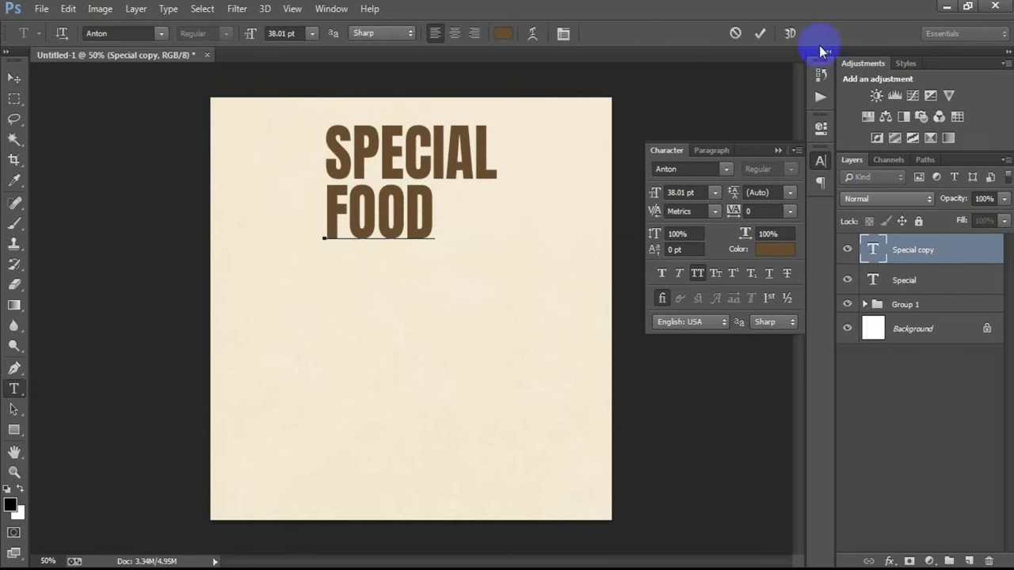
click(761, 33)
key(v)
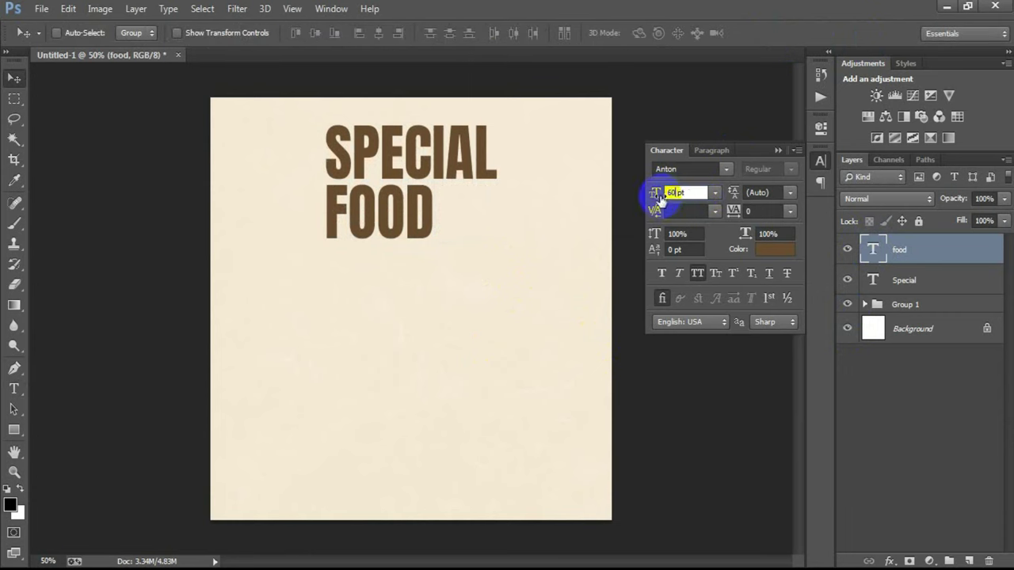
drag(660, 199, 661, 197)
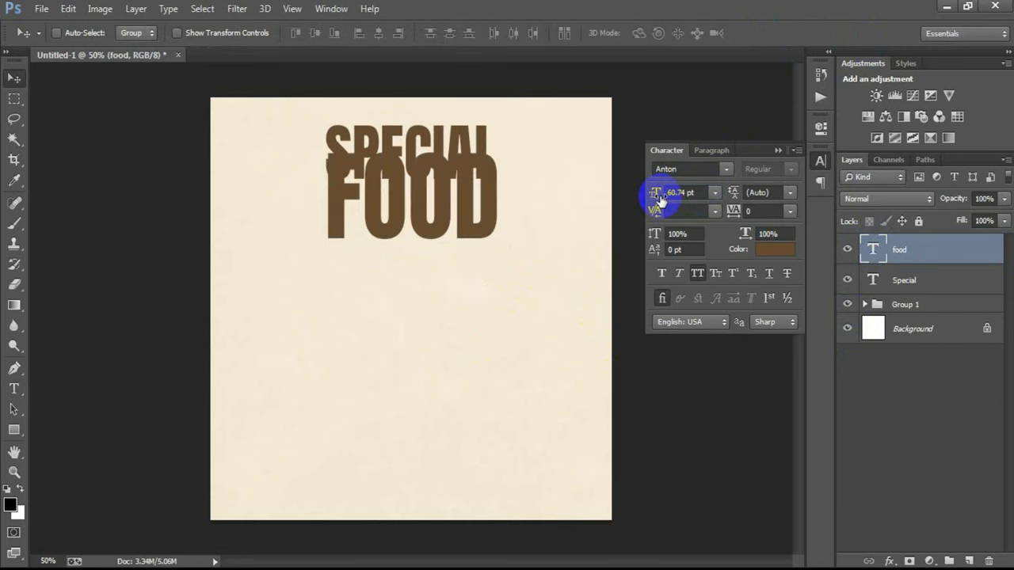
click(766, 251)
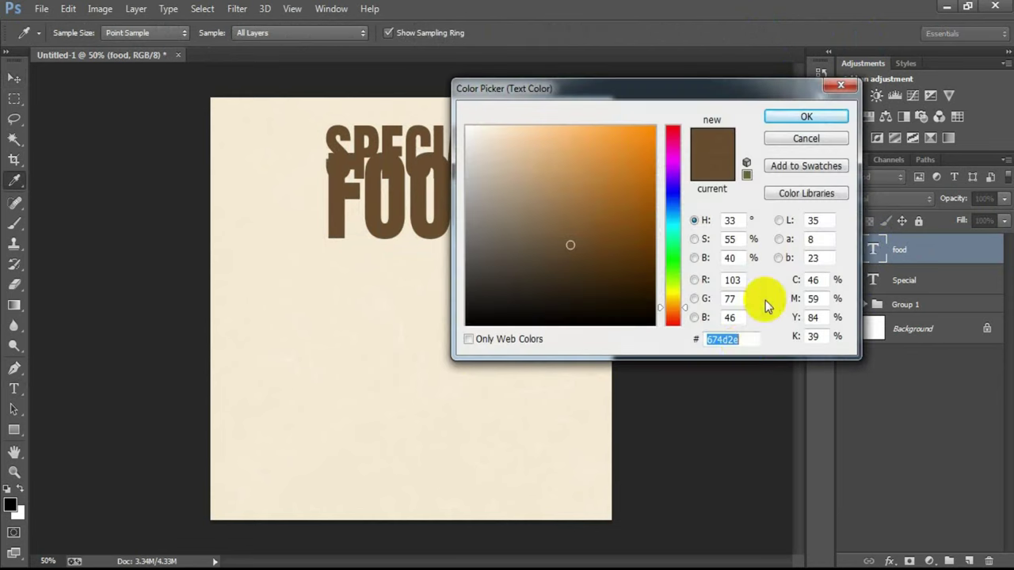
Colour FOOD orange CF6C01 and position it just below SPECIAL.
drag(745, 340, 627, 339)
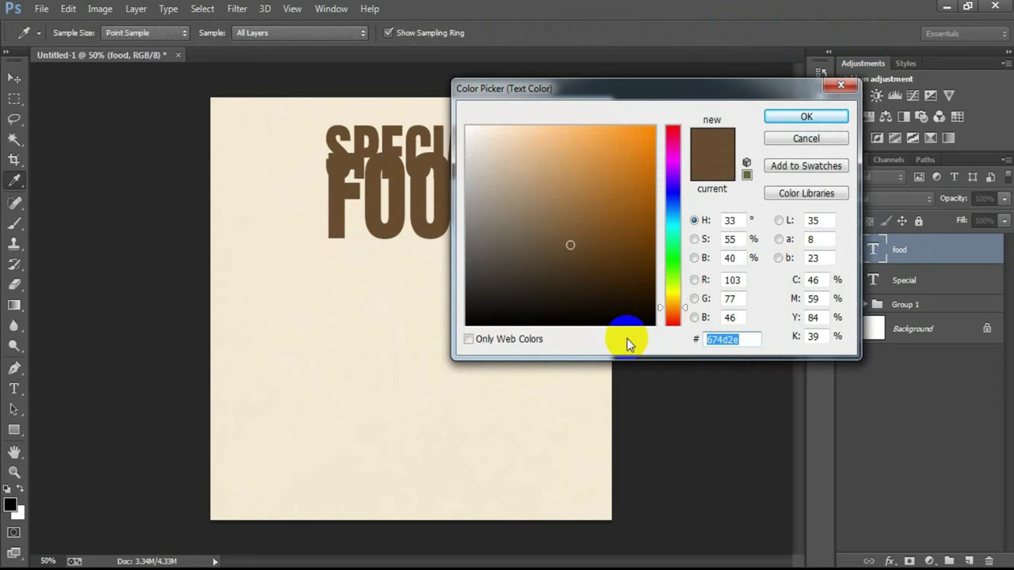
text(CF6)
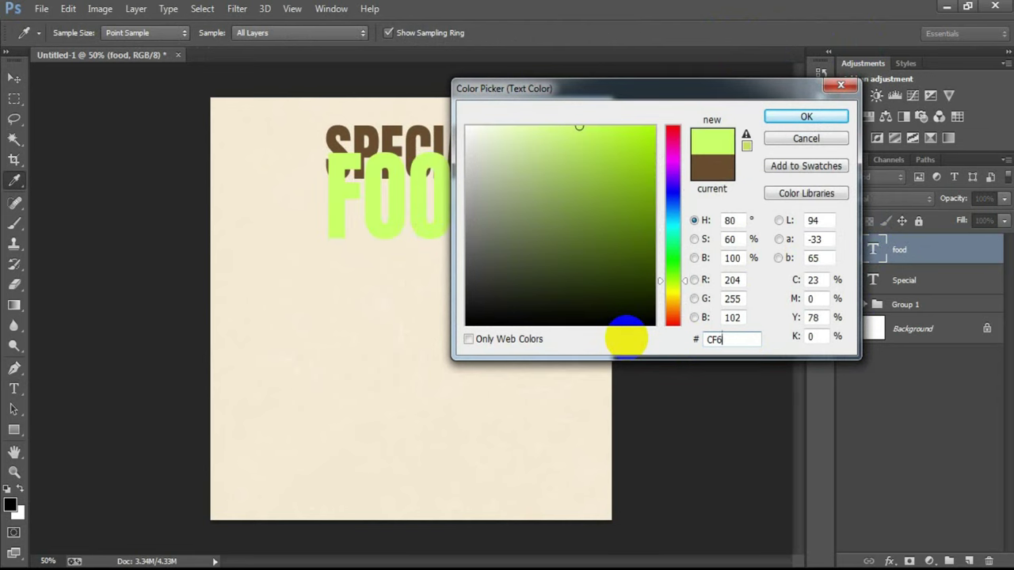
text(C01)
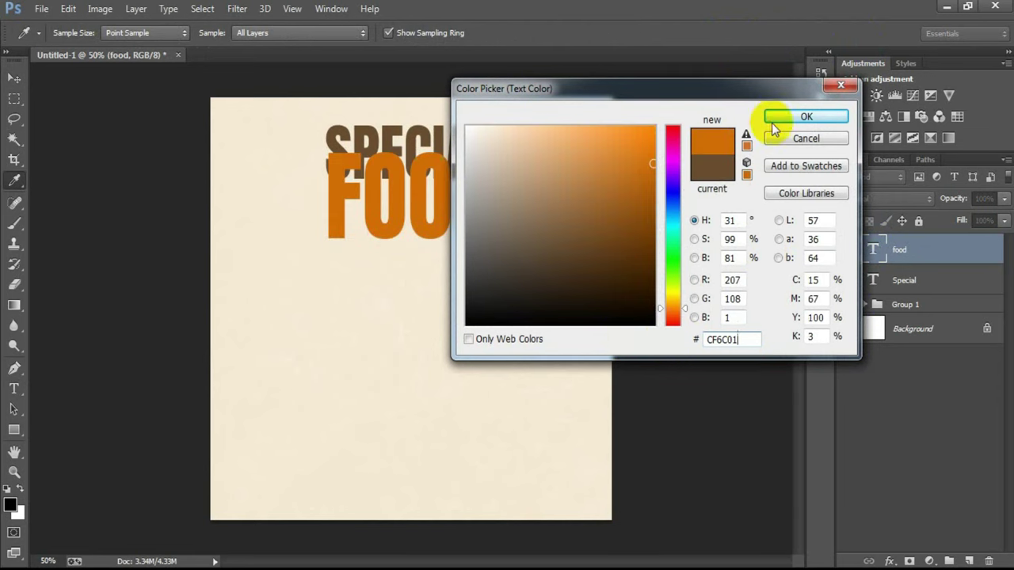
click(781, 117)
click(779, 152)
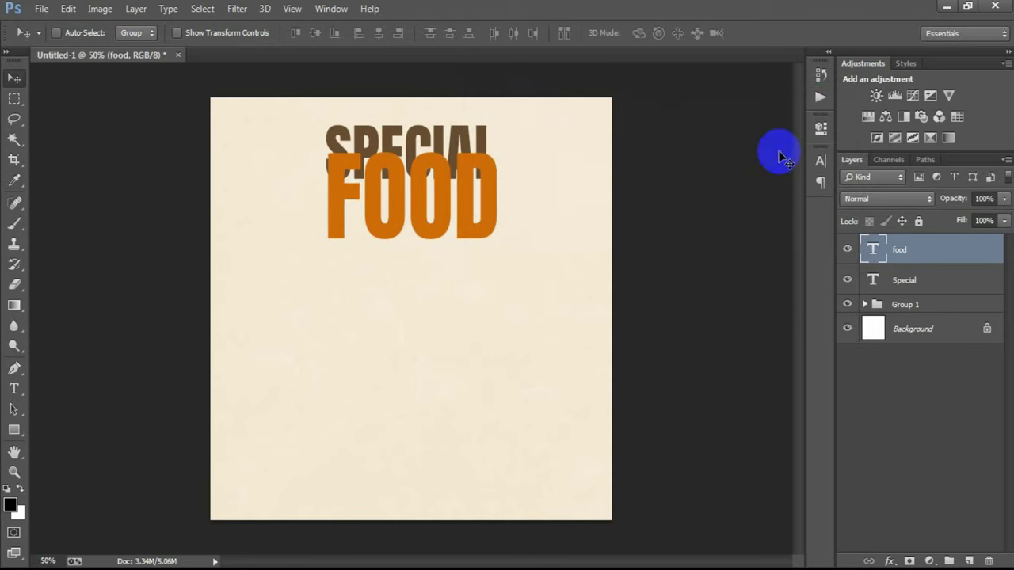
key(shift+Down)
key(shift+Down)
key(shift+Down)
key(shift+Down)
key(shift+Down)
key(shift+Down)
key(shift+Down)
key(shift+Down)
key(shift+Up)
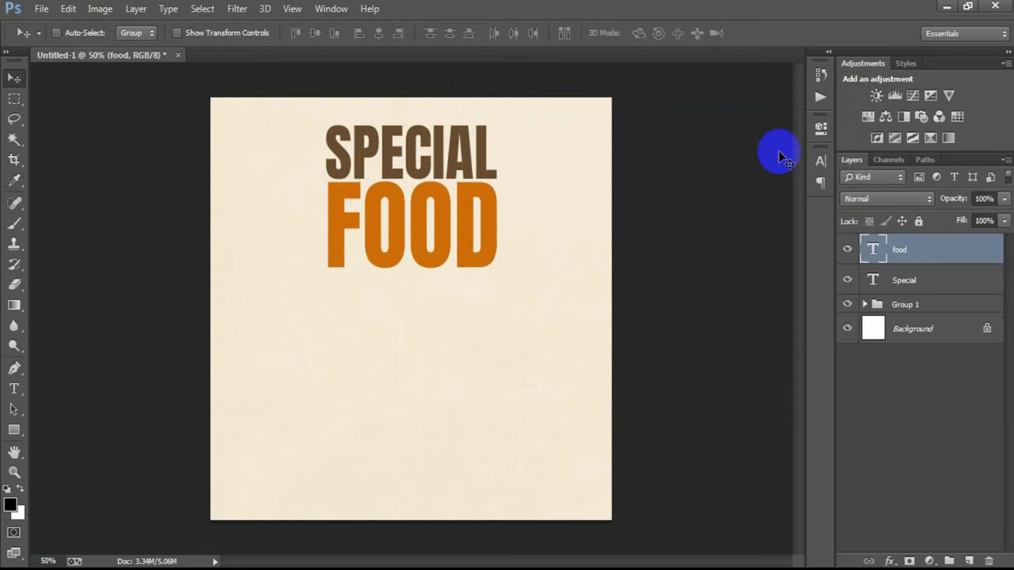
Align SPECIAL and FOOD to the poster's horizontal centre.
shift+click(944, 287)
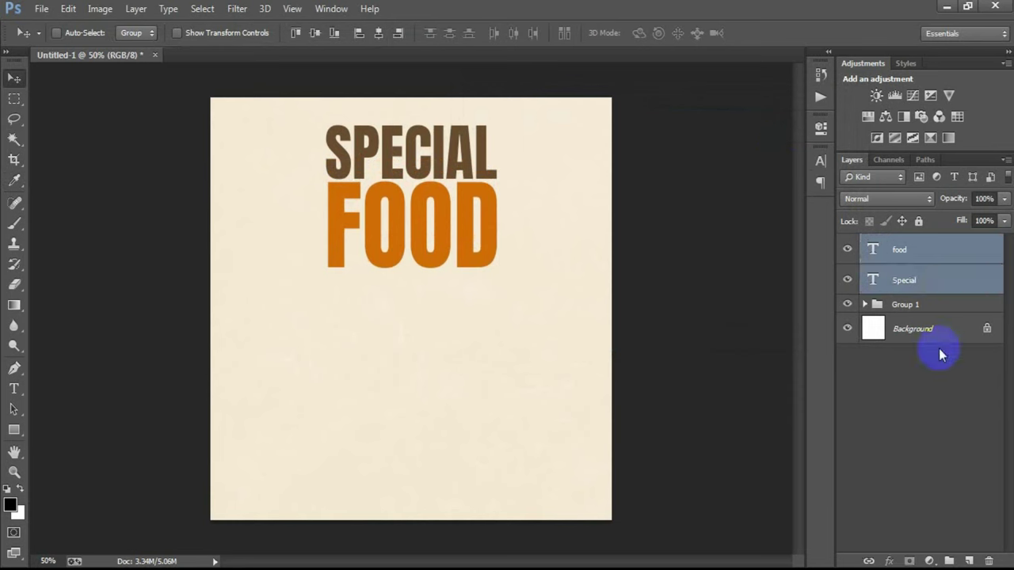
ctrl+click(939, 337)
click(378, 34)
click(842, 295)
click(945, 249)
shift+click(892, 279)
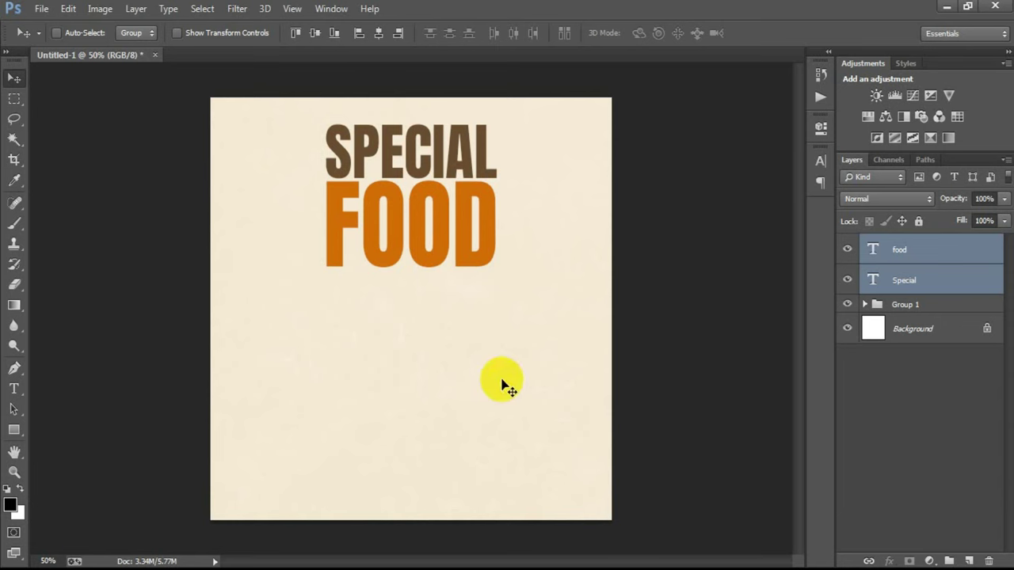
Draw a small 212 × 92 px rectangle below FOOD filled with pure red ff0000.
click(968, 561)
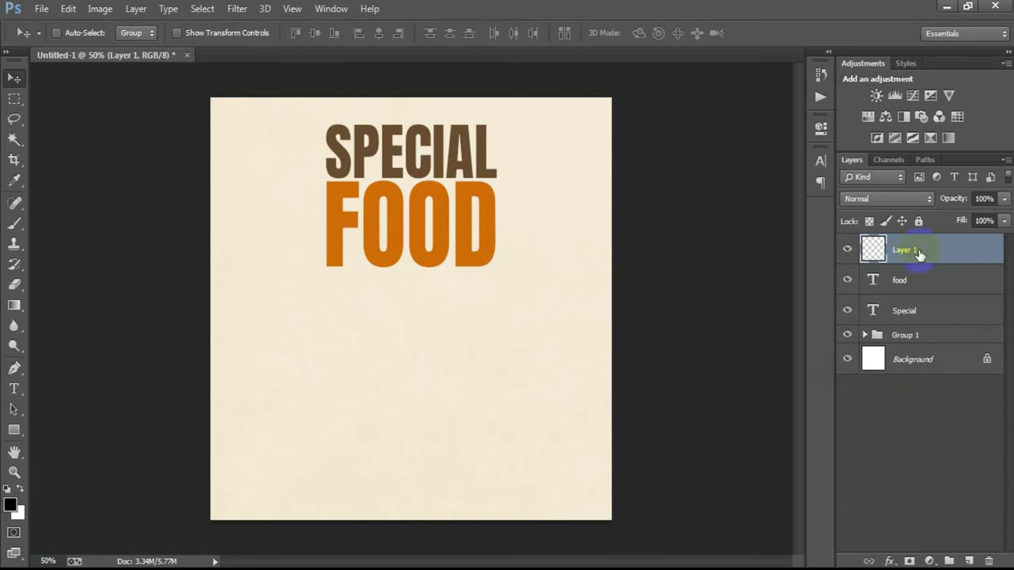
click(13, 430)
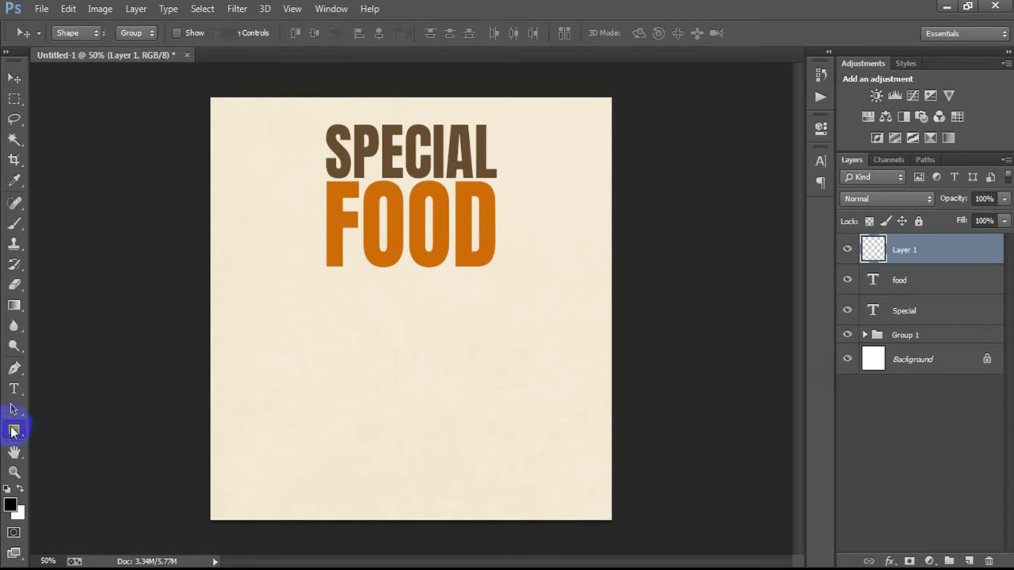
drag(354, 312, 433, 346)
click(14, 78)
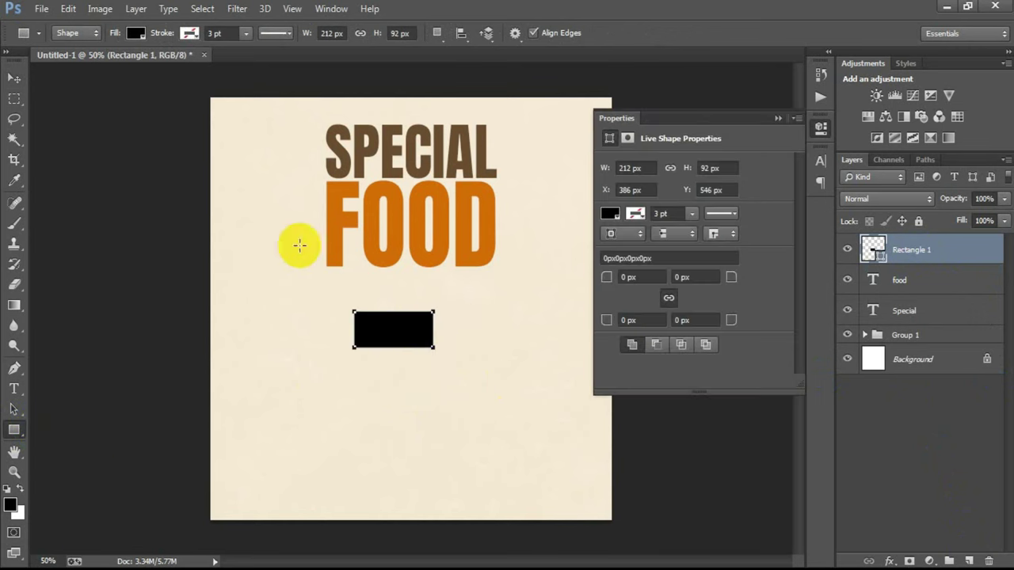
click(779, 118)
double_click(871, 249)
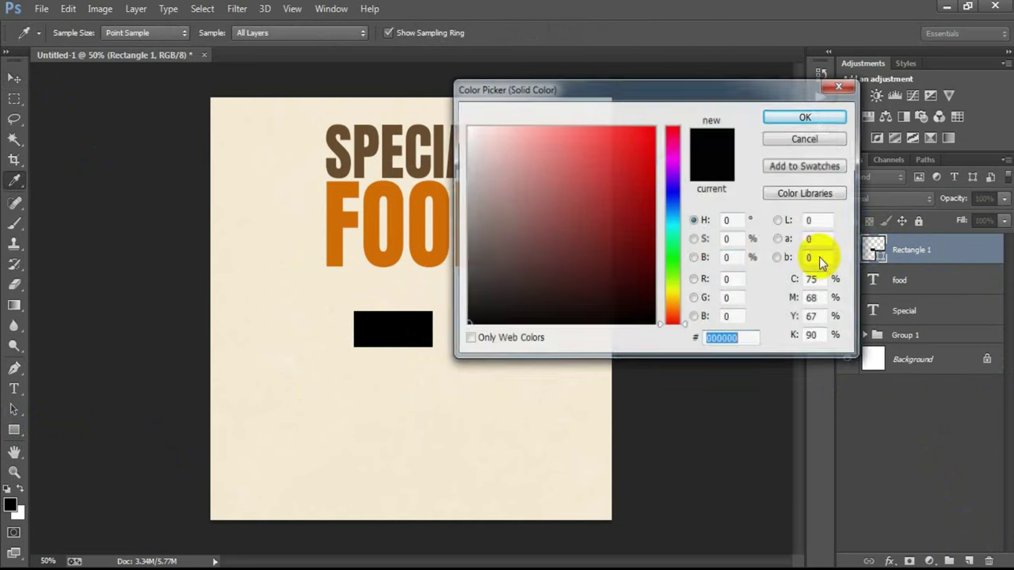
drag(640, 176, 656, 127)
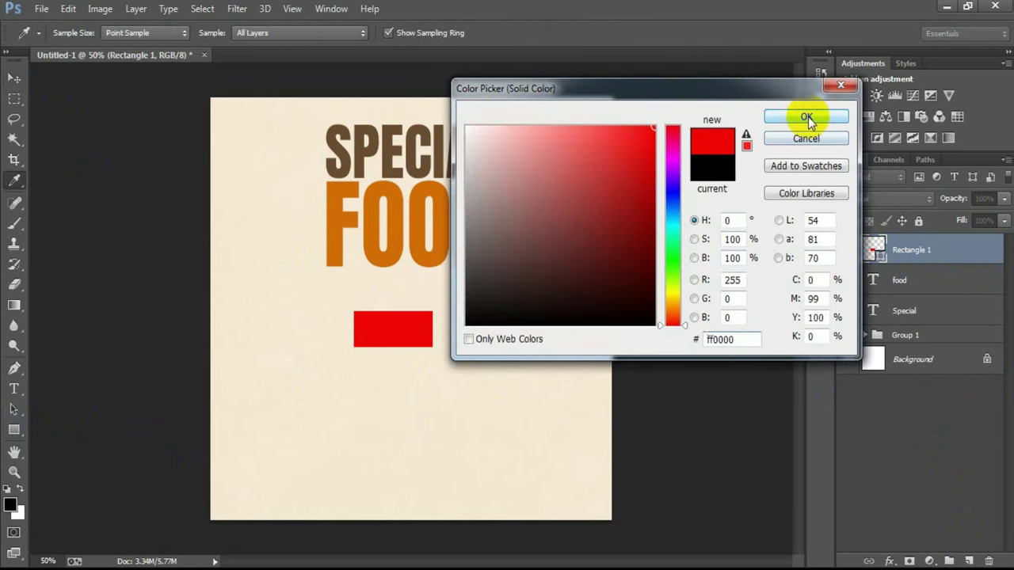
click(807, 118)
click(969, 561)
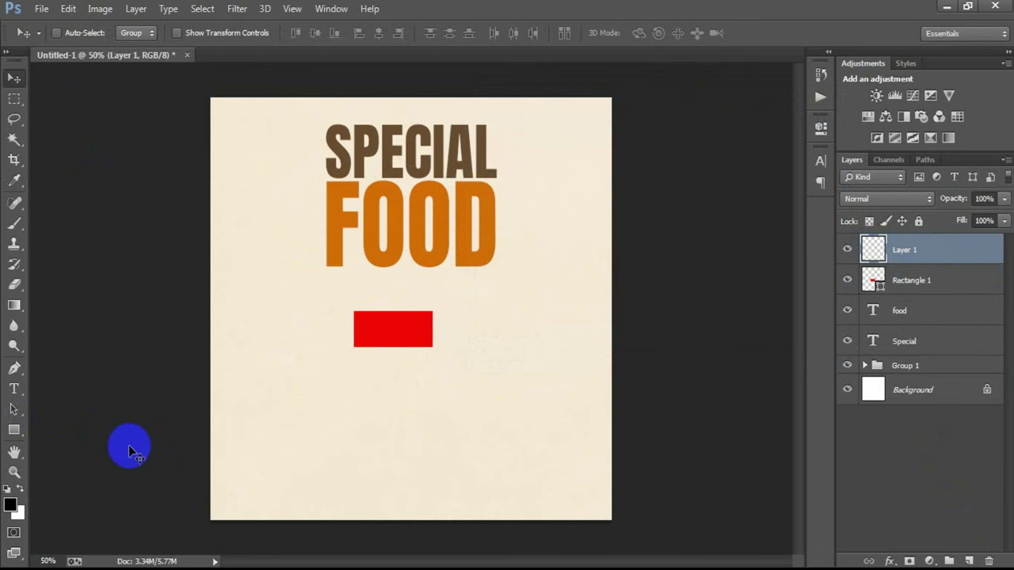
Add a 'TODAY' text line in white ffffff Aachen Medium.
click(14, 388)
click(298, 419)
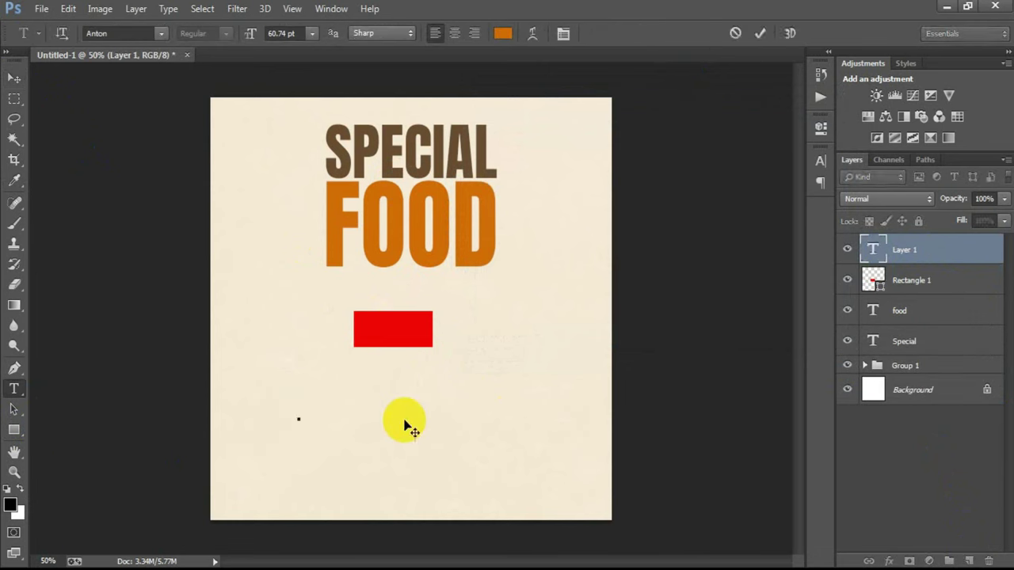
text(TODAY)
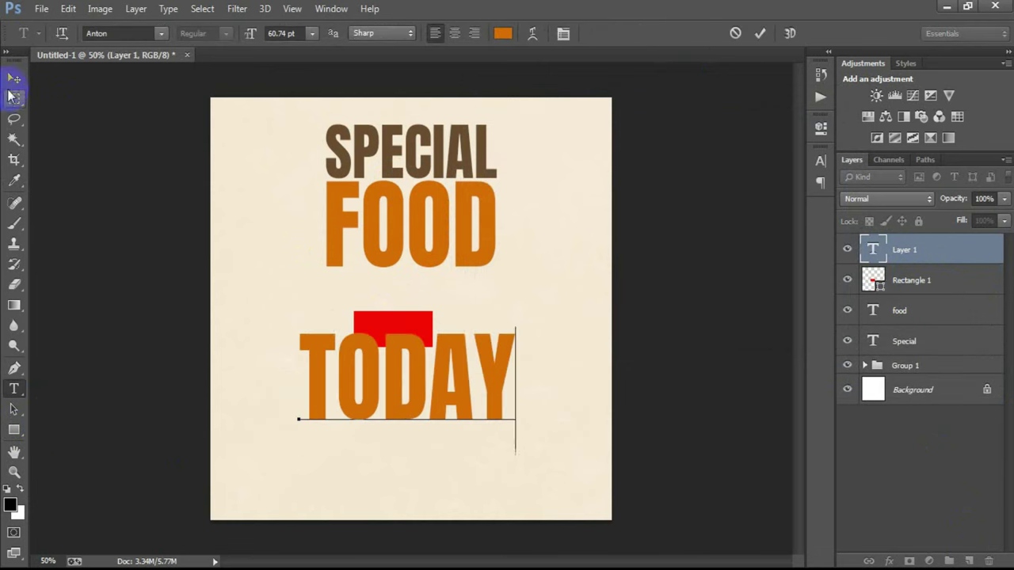
click(13, 78)
click(821, 161)
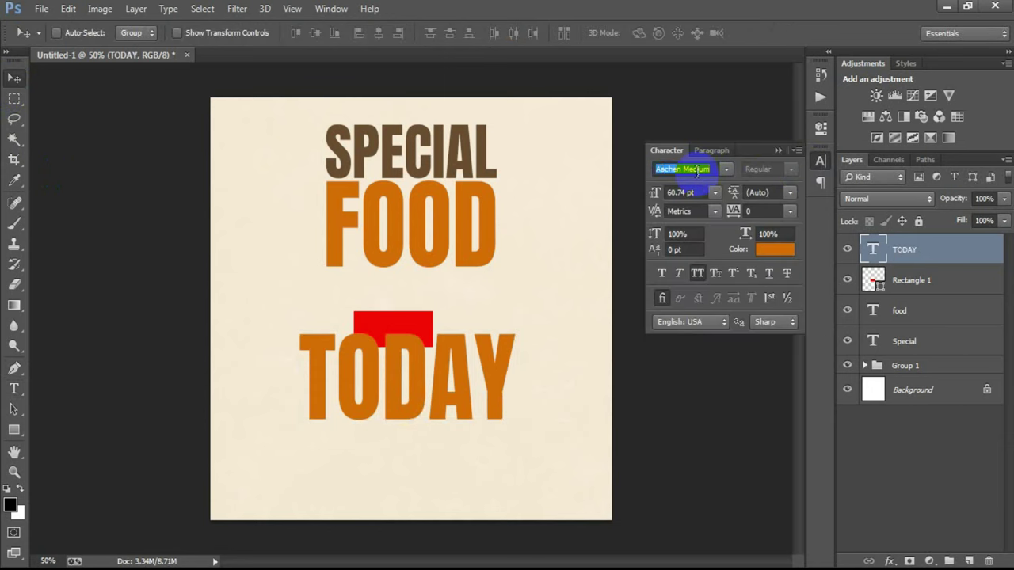
key(Return)
click(774, 249)
drag(634, 214, 407, 71)
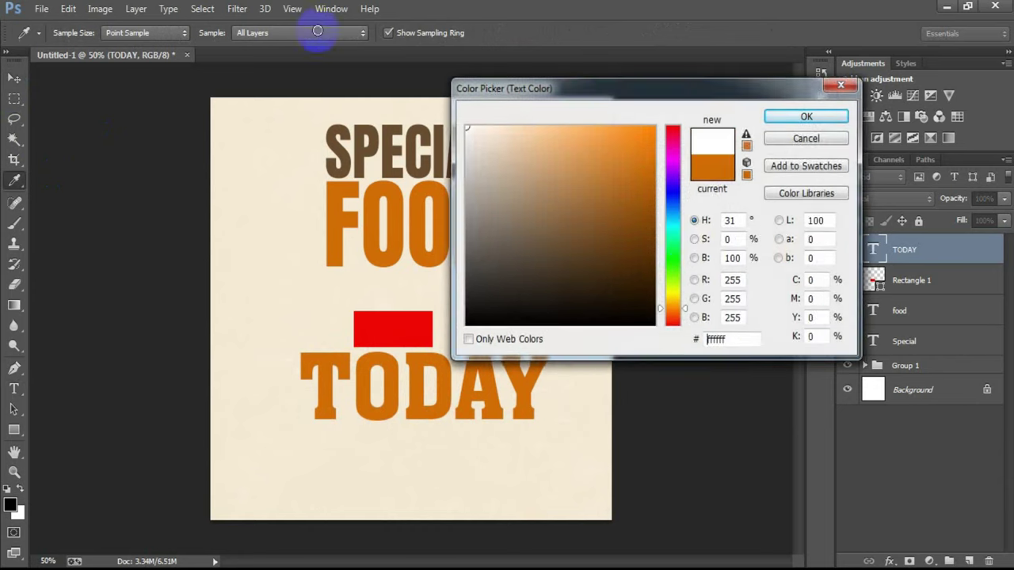
click(780, 127)
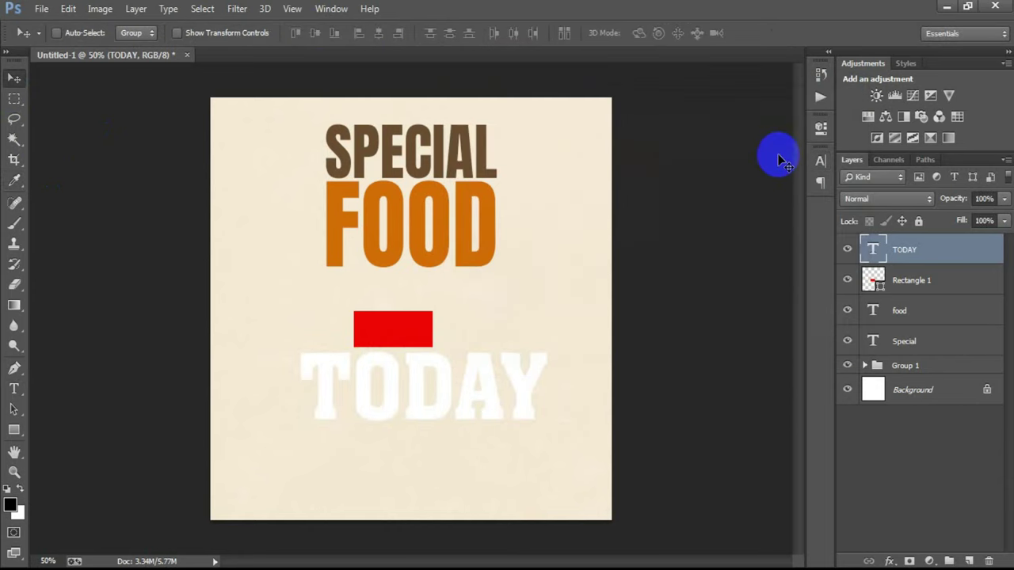
Scale TODAY to about 51% and place it on the red rectangle.
key(ctrl+t)
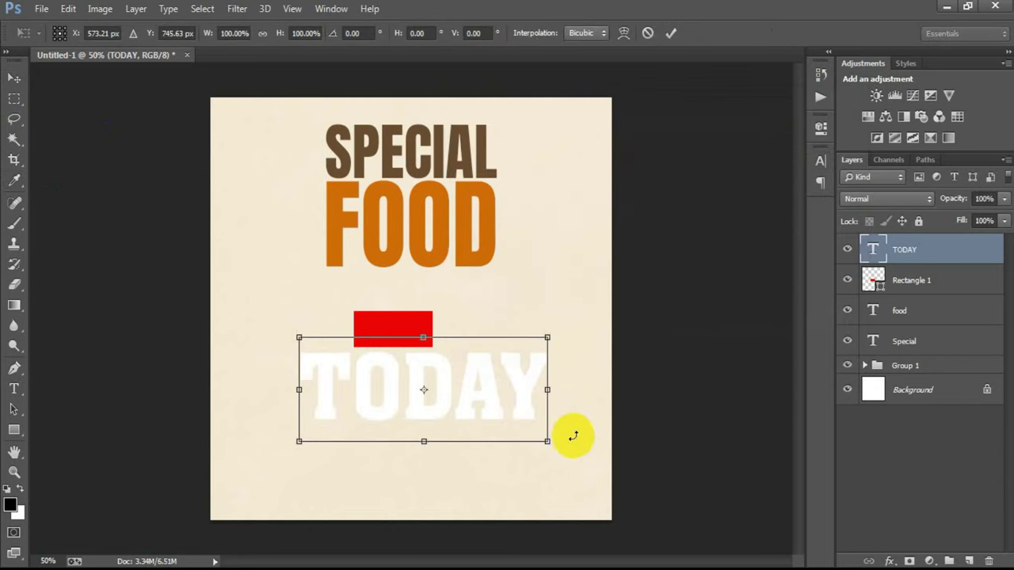
mouse_move(546, 420)
mouse_down()
mouse_move(453, 401)
mouse_move(414, 333)
mouse_up()
click(670, 34)
shift+click(919, 282)
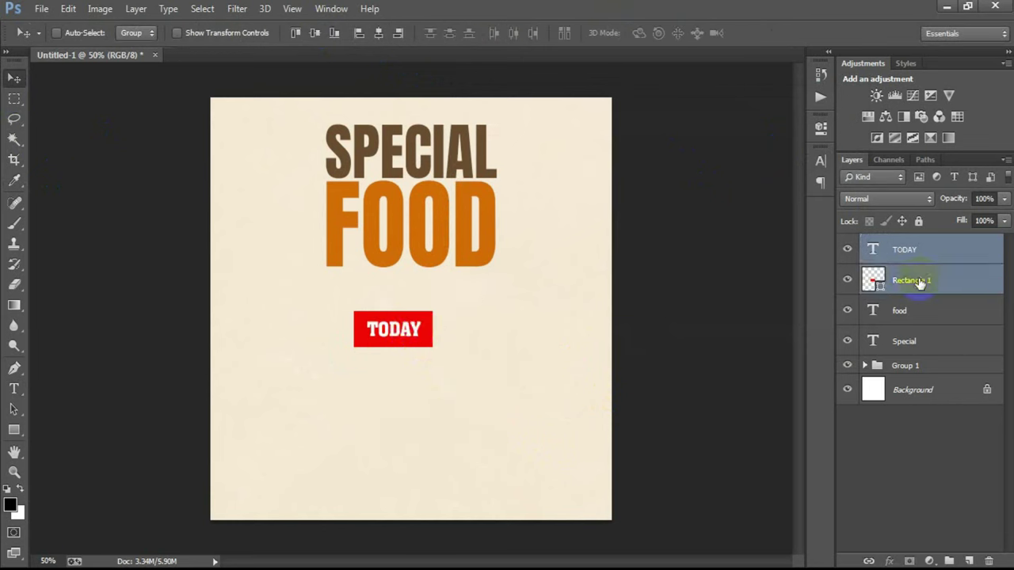
Centre the TODAY badge horizontally and move it up over the SPECIAL/FOOD seam.
ctrl+click(919, 386)
click(379, 34)
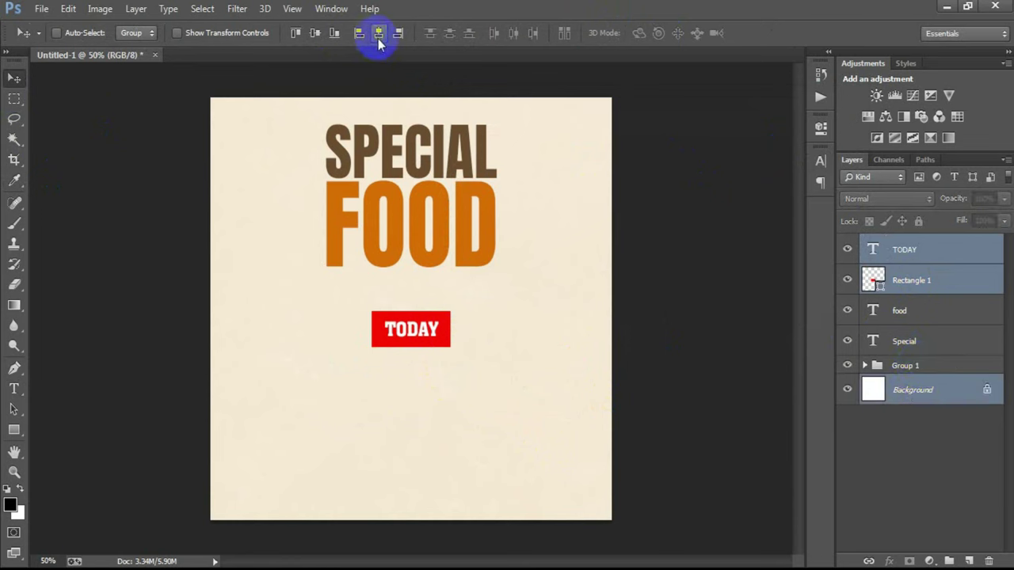
shift+click(911, 282)
drag(413, 331, 433, 192)
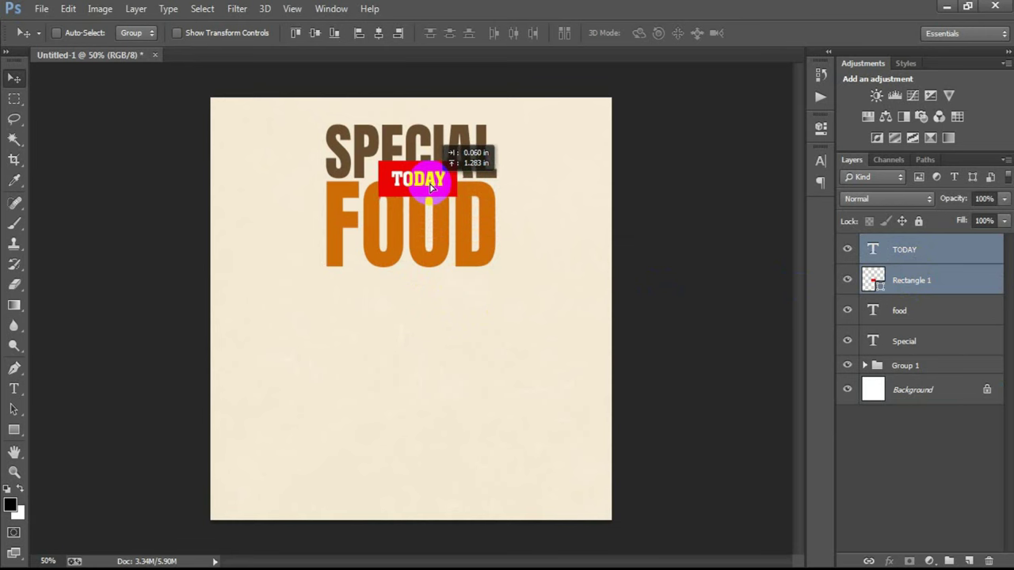
drag(432, 193, 424, 189)
Group the TODAY, rectangle, FOOD and SPECIAL layers into Group 2.
ctrl+click(927, 397)
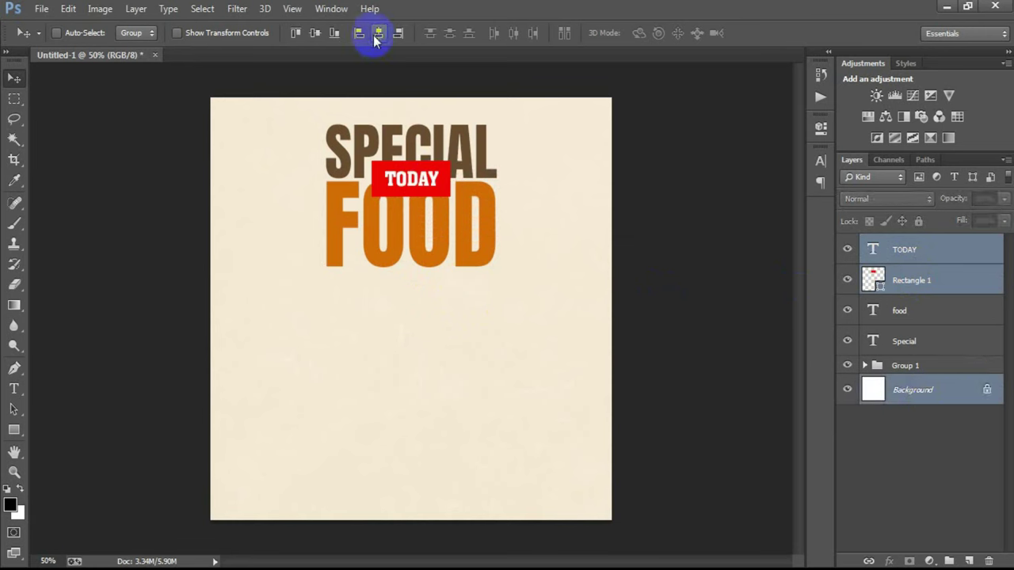
click(917, 258)
ctrl+click(911, 279)
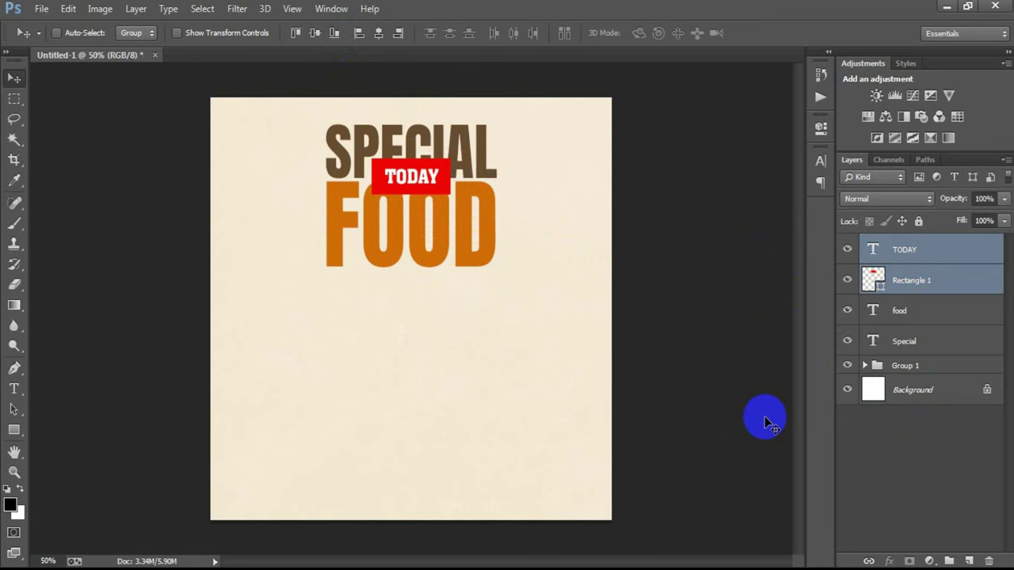
click(923, 252)
shift+click(923, 343)
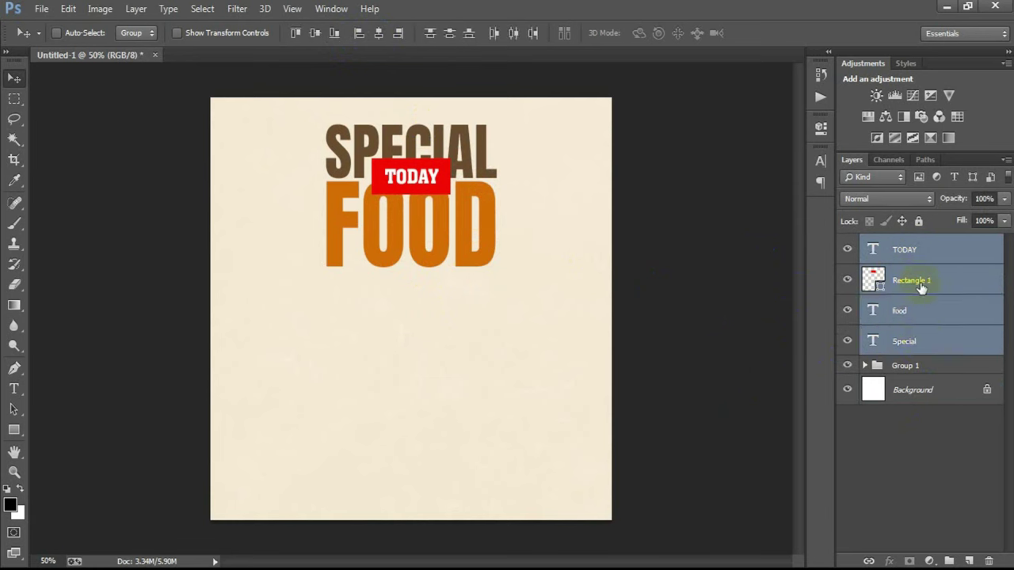
key(ctrl+g)
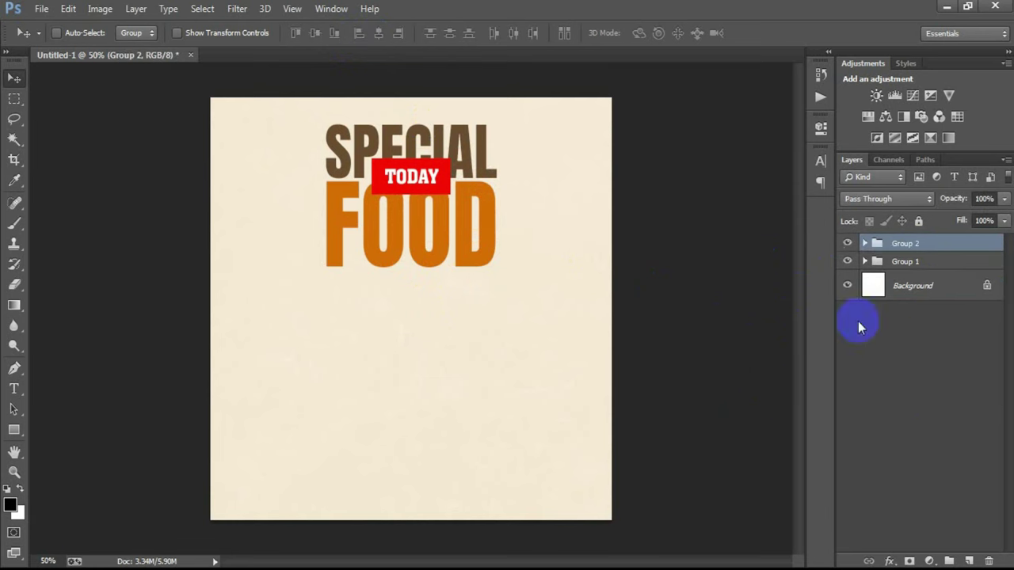
click(847, 244)
click(847, 244)
Place the salad plate image as a linked file, scaled down below the title.
click(41, 9)
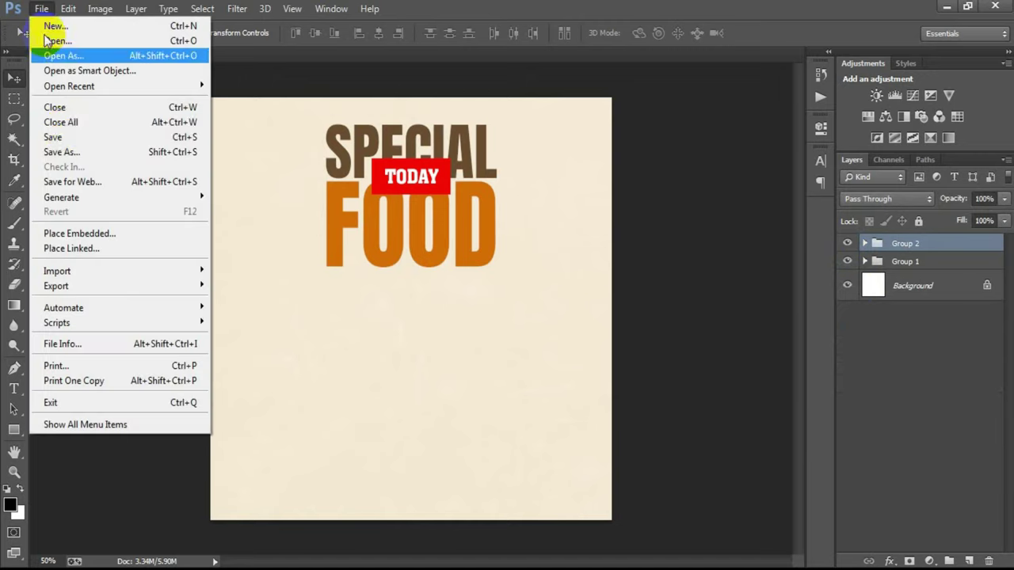
click(83, 249)
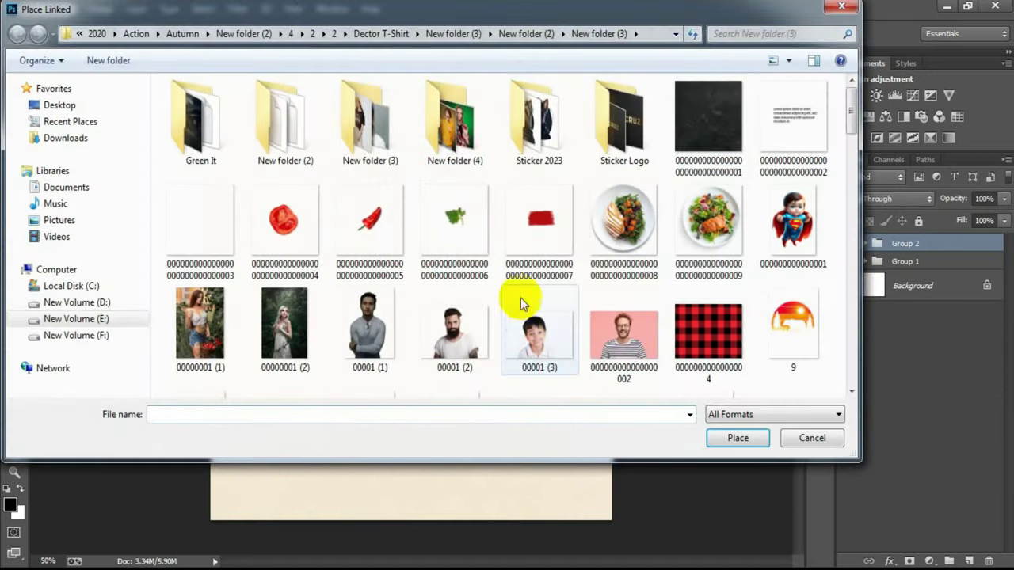
double_click(697, 241)
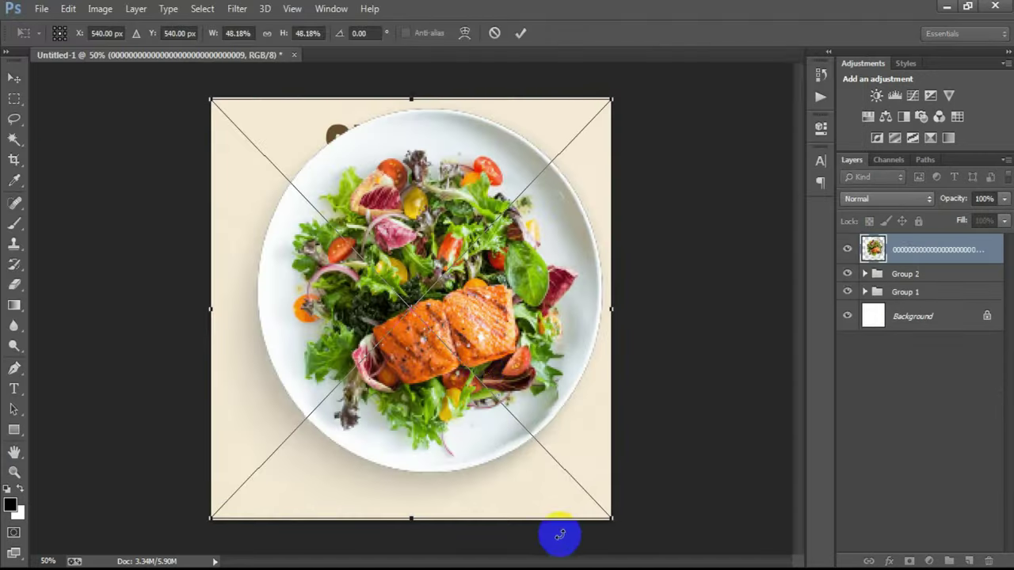
drag(612, 520, 544, 418)
drag(460, 325, 449, 354)
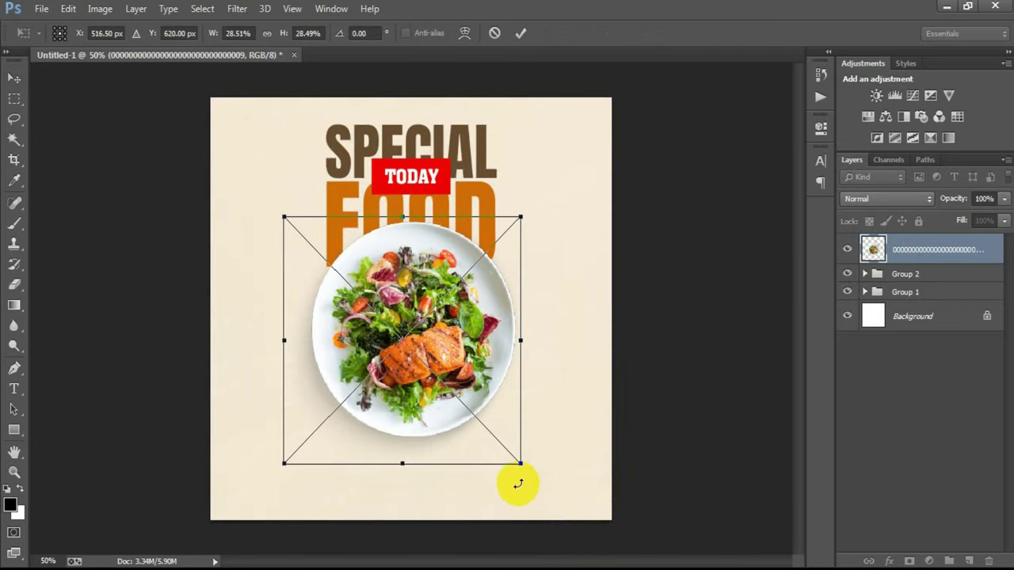
drag(520, 460, 525, 472)
drag(497, 382, 493, 399)
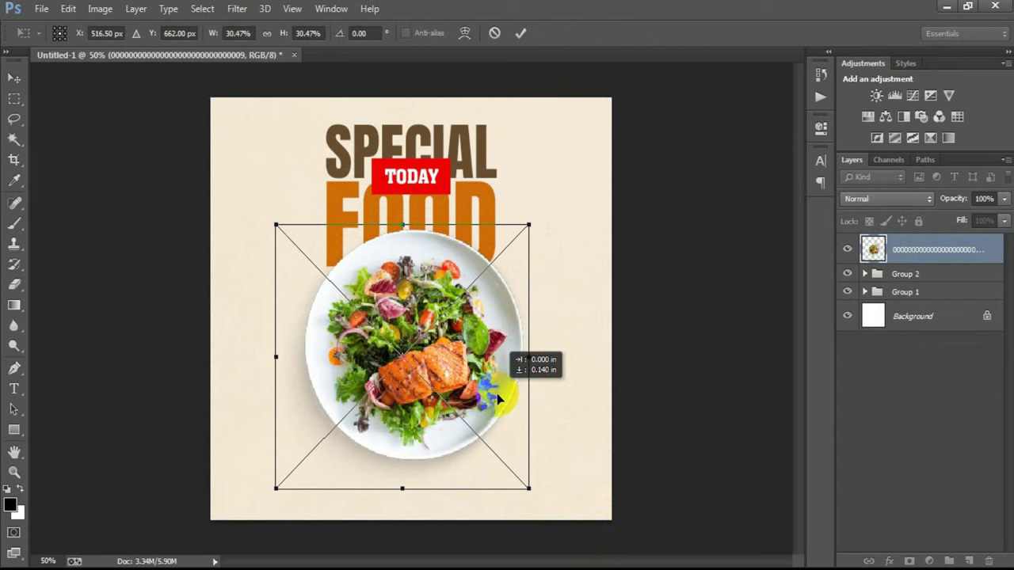
drag(525, 489, 531, 496)
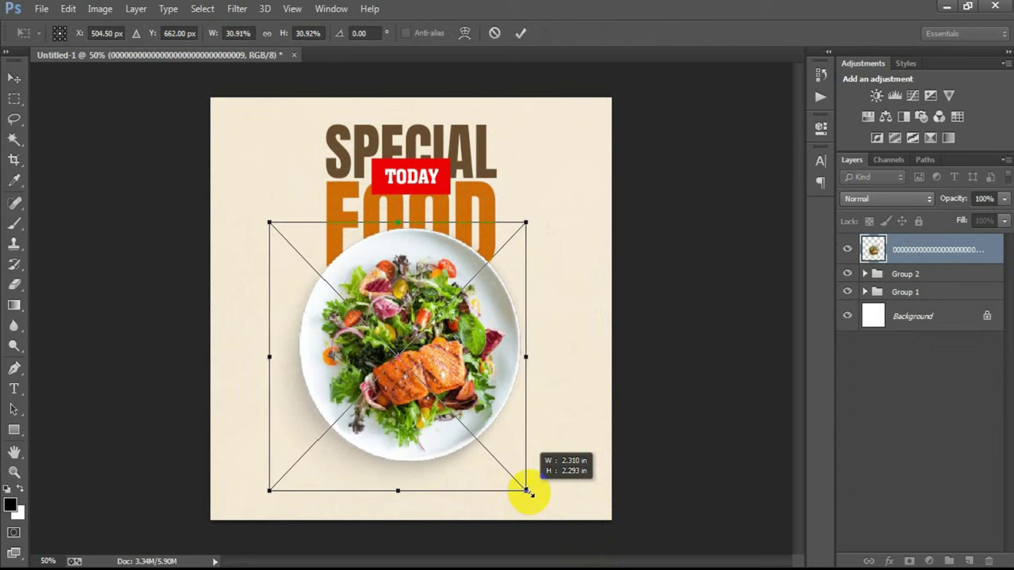
click(520, 32)
Centre the plate horizontally on the canvas and enlarge it to about 34.7%.
ctrl+click(911, 319)
click(379, 33)
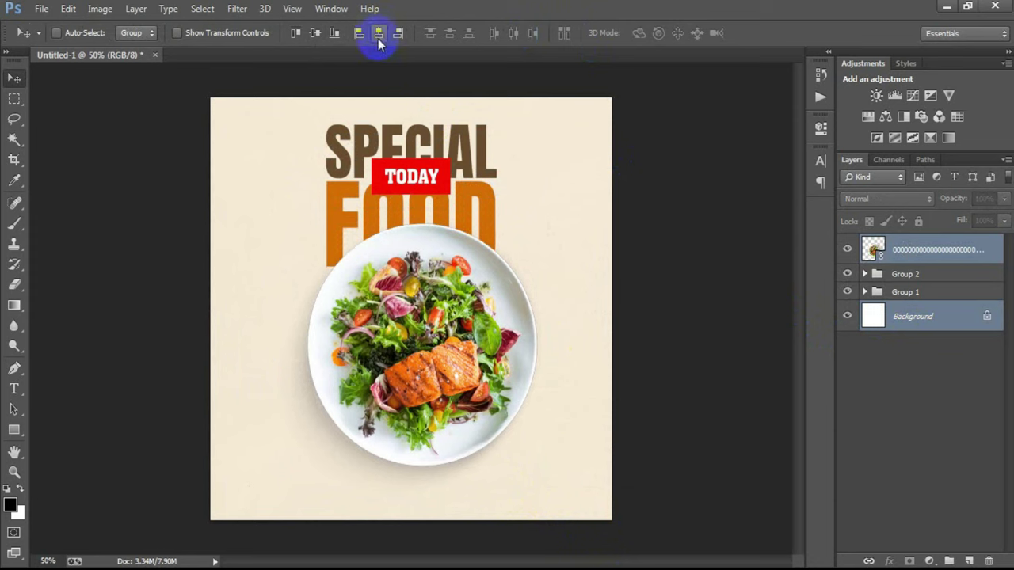
click(883, 252)
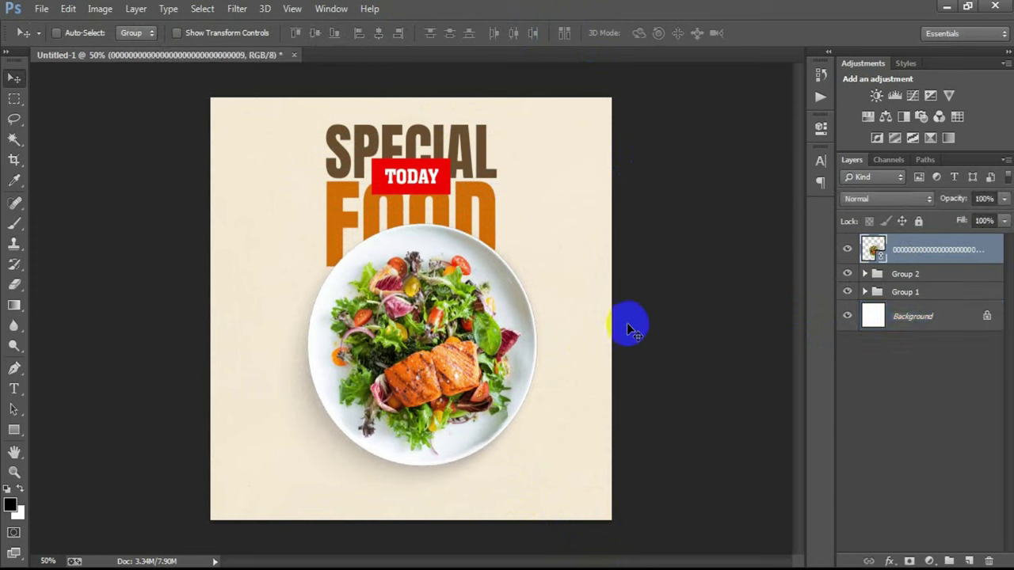
key(ctrl+t)
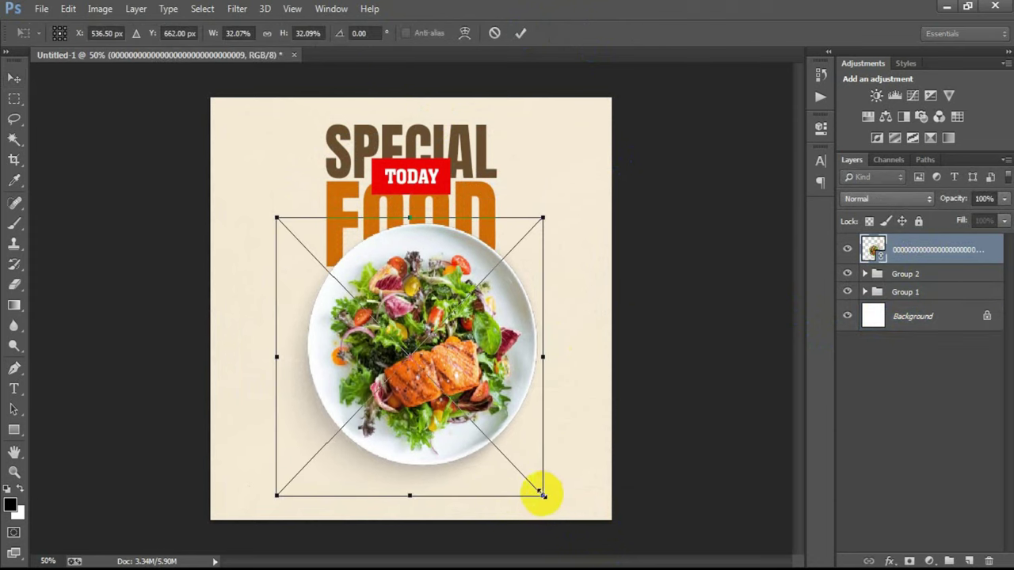
drag(542, 495, 555, 503)
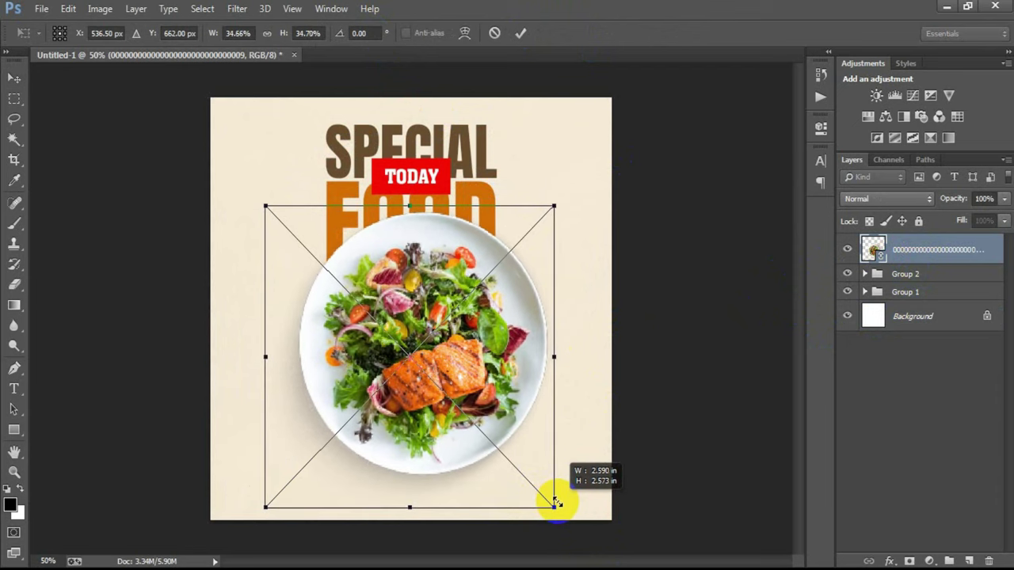
click(520, 32)
Nudge the plate so it overlaps the bottom of FOOD.
key(shift+Down)
key(shift+Down)
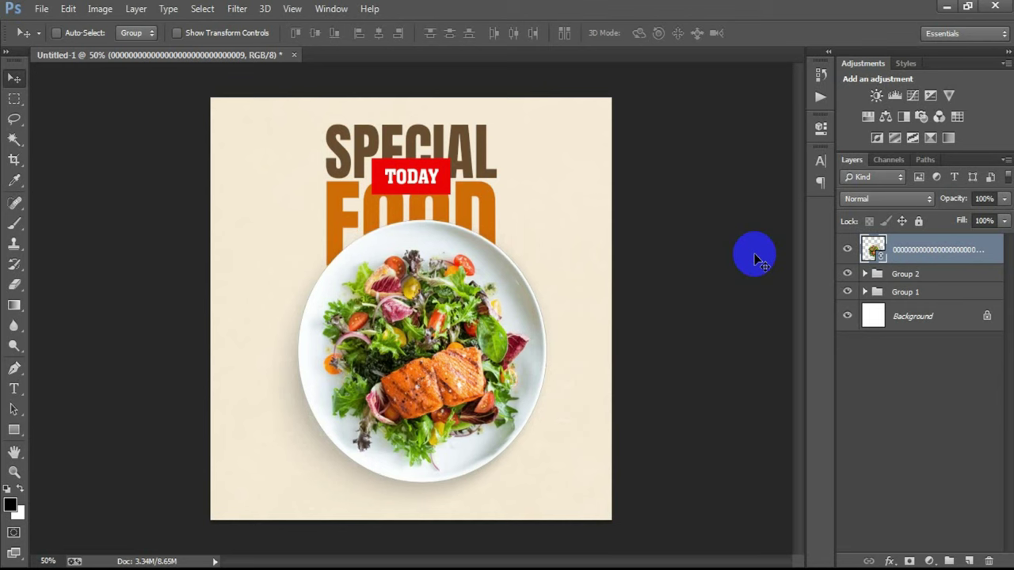
key(shift+Left)
key(shift+Down)
key(shift+Left)
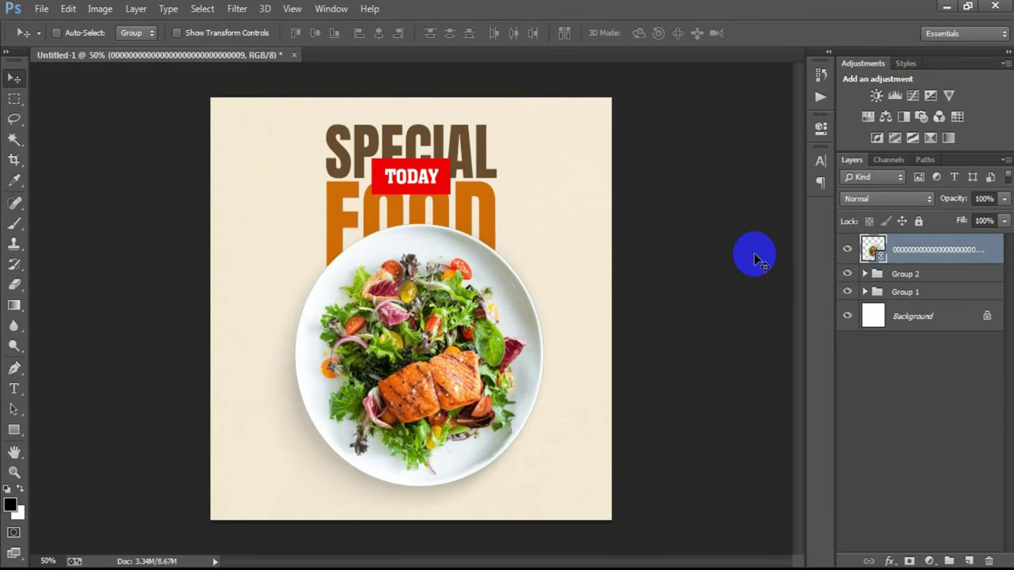
key(shift+Up)
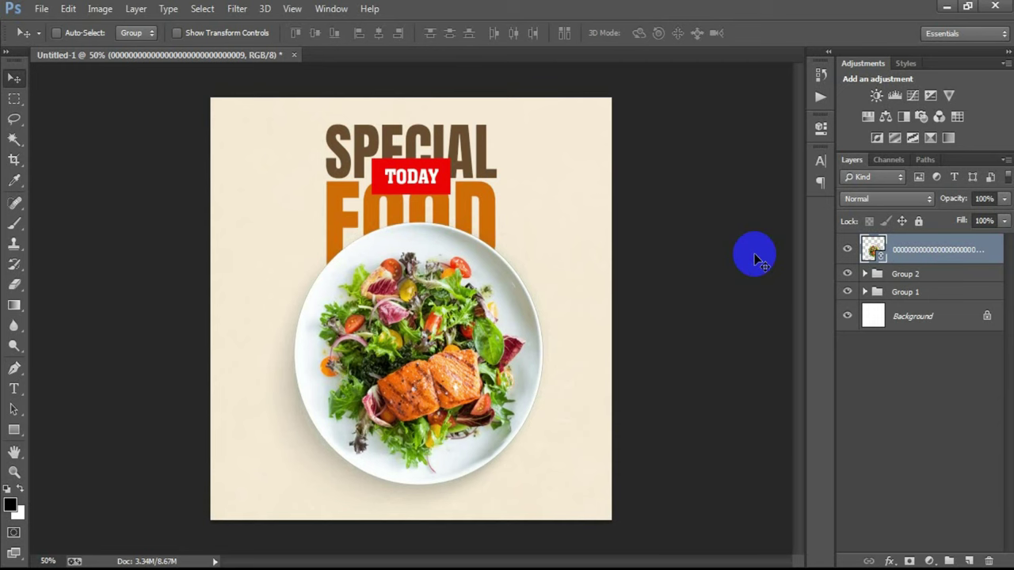
key(shift+Left)
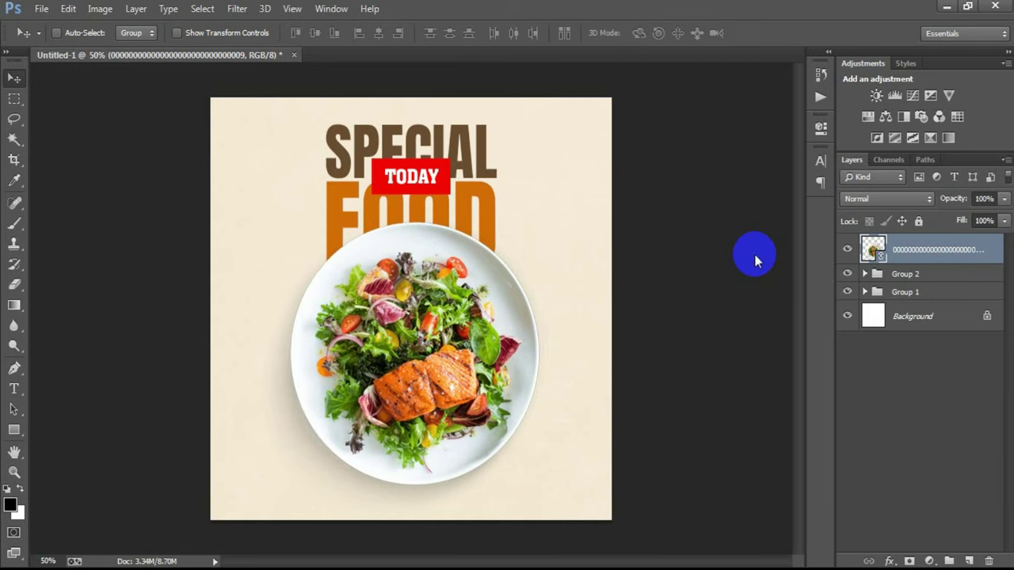
key(Right)
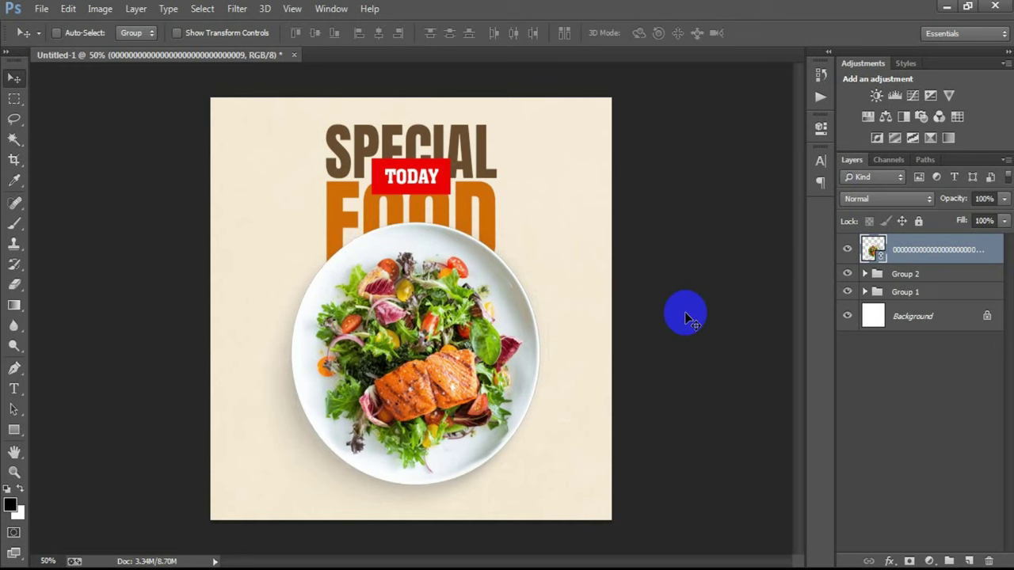
Give the plate a 7% opacity, 111°, 12 px drop shadow and group it as Group 3.
double_click(998, 248)
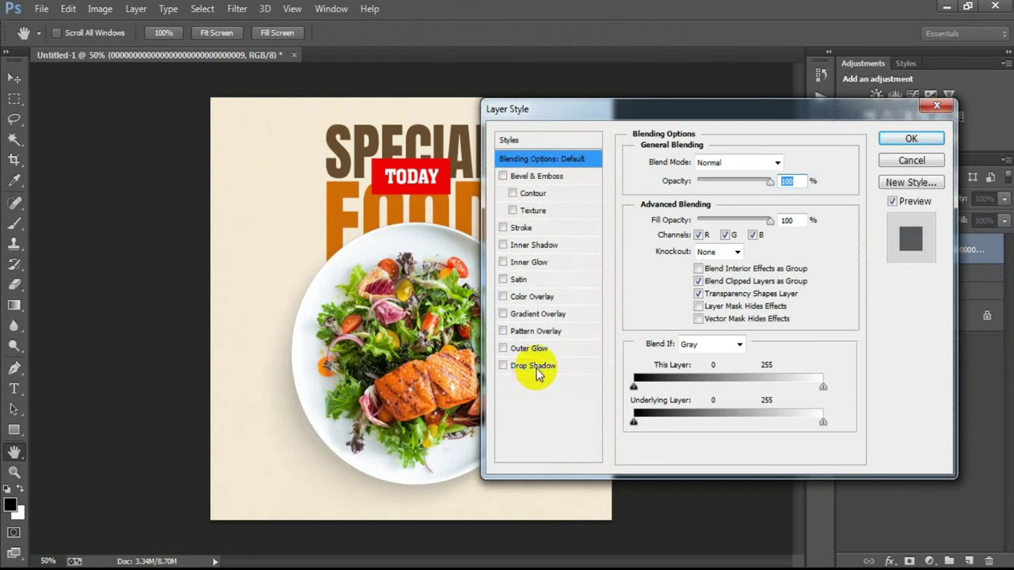
click(531, 366)
double_click(773, 182)
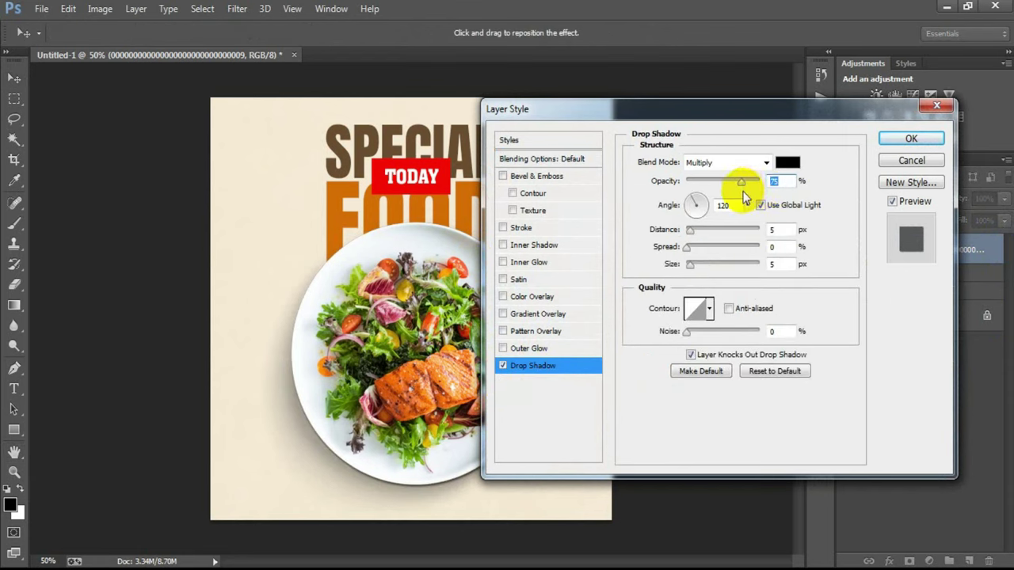
text(7)
key(Tab)
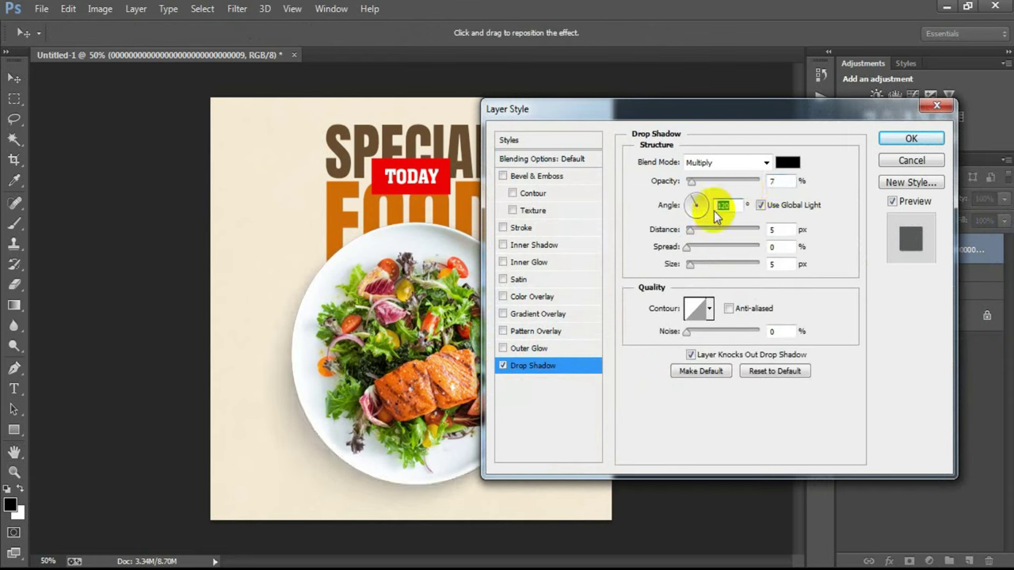
text(11)
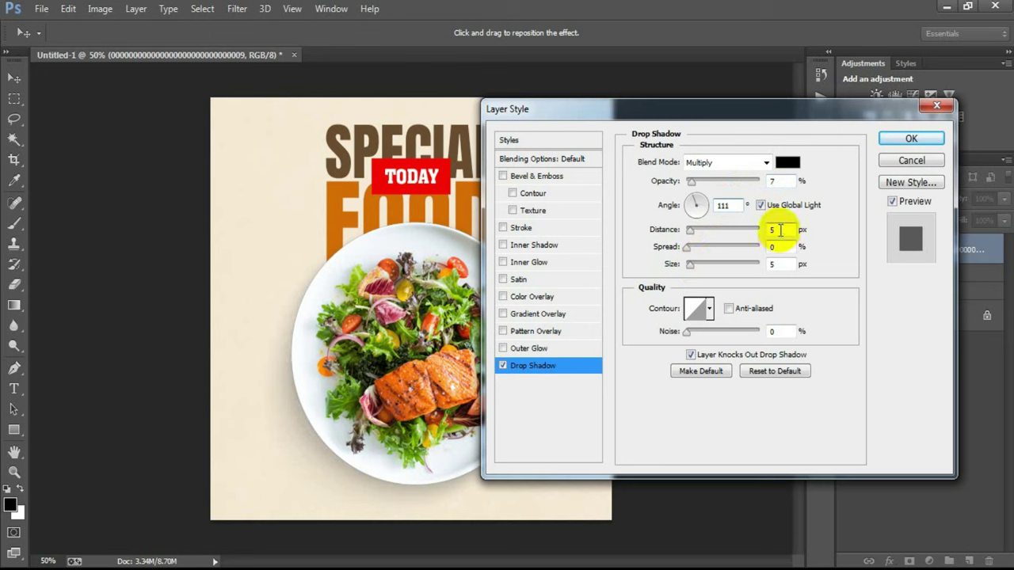
text(12)
key(Tab)
key(Tab)
text(1)
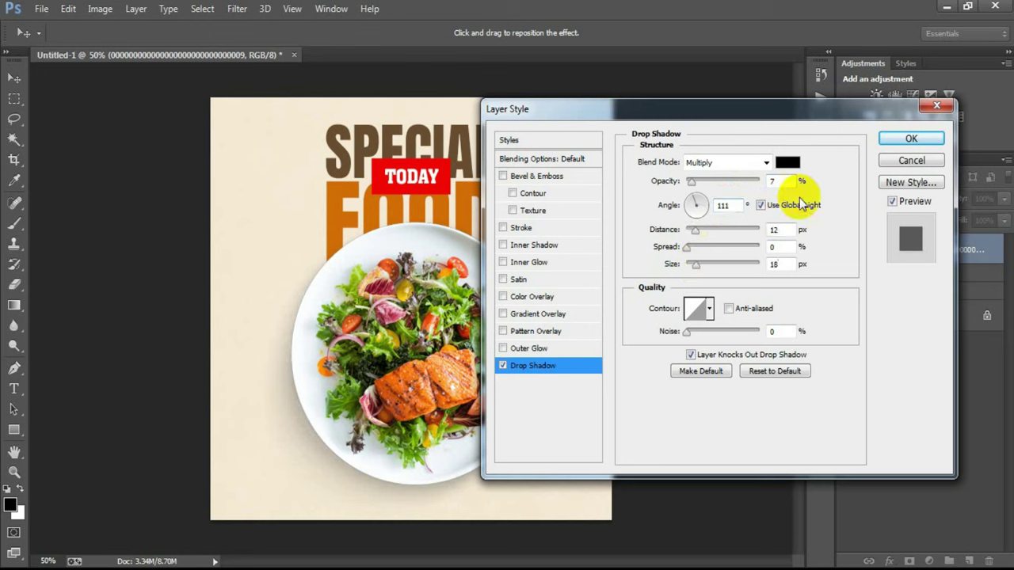
click(907, 141)
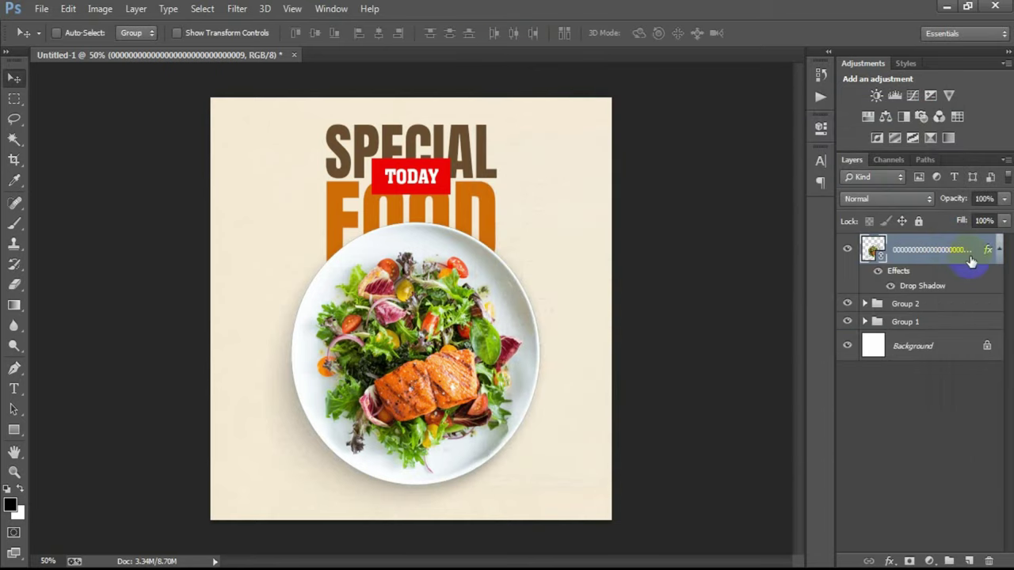
key(ctrl+g)
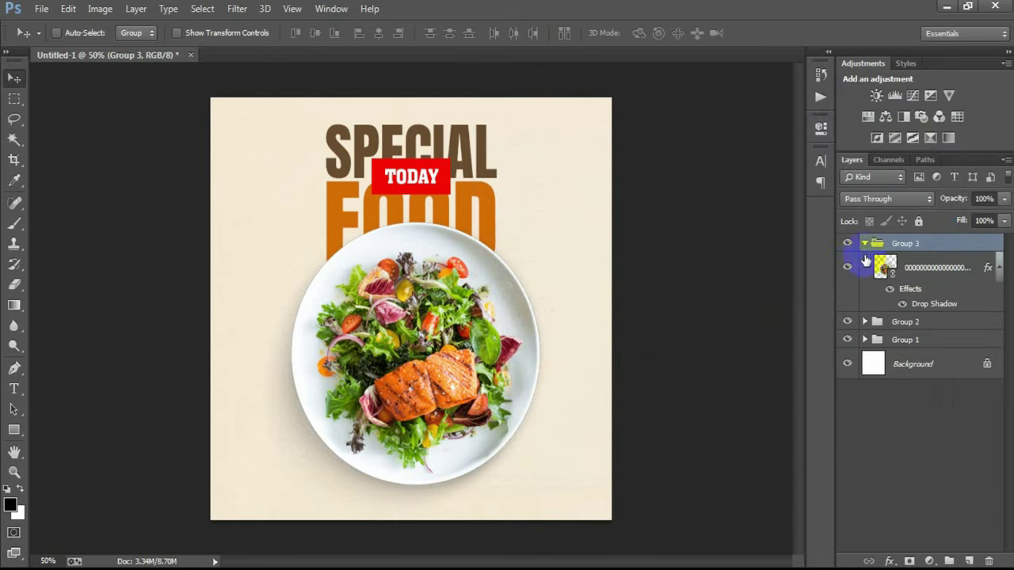
click(865, 243)
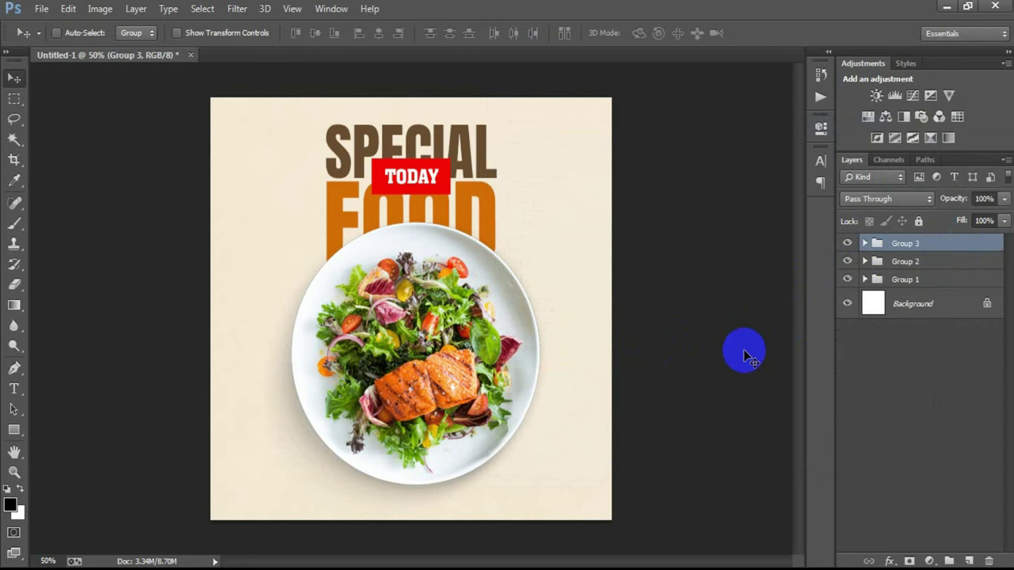
Place the lorem ipsum text block image as a linked file on the poster.
click(37, 13)
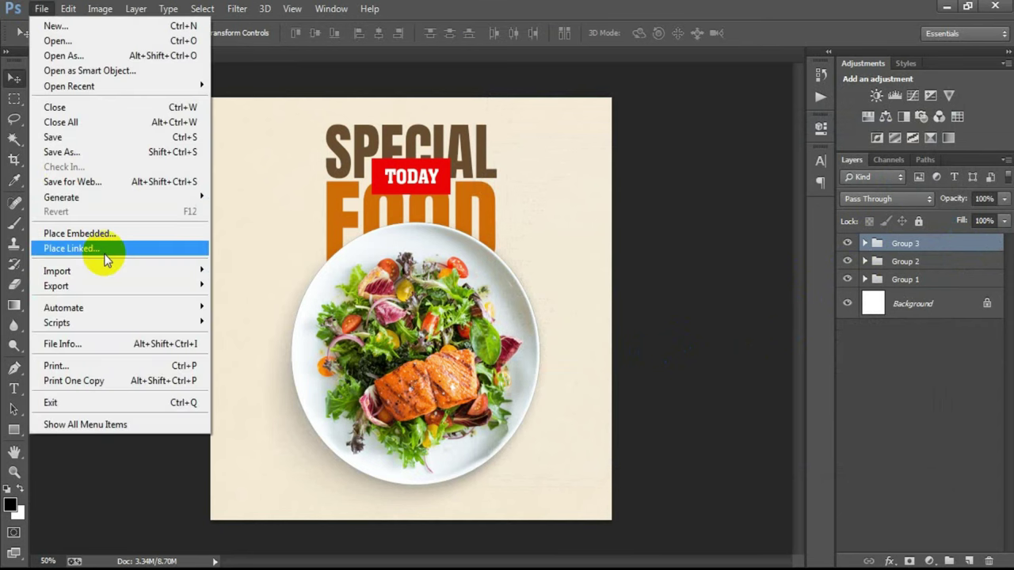
click(104, 254)
click(789, 131)
click(738, 438)
Scale the text block to about 28% at lower left beside the plate, then add an empty layer.
drag(611, 520, 461, 361)
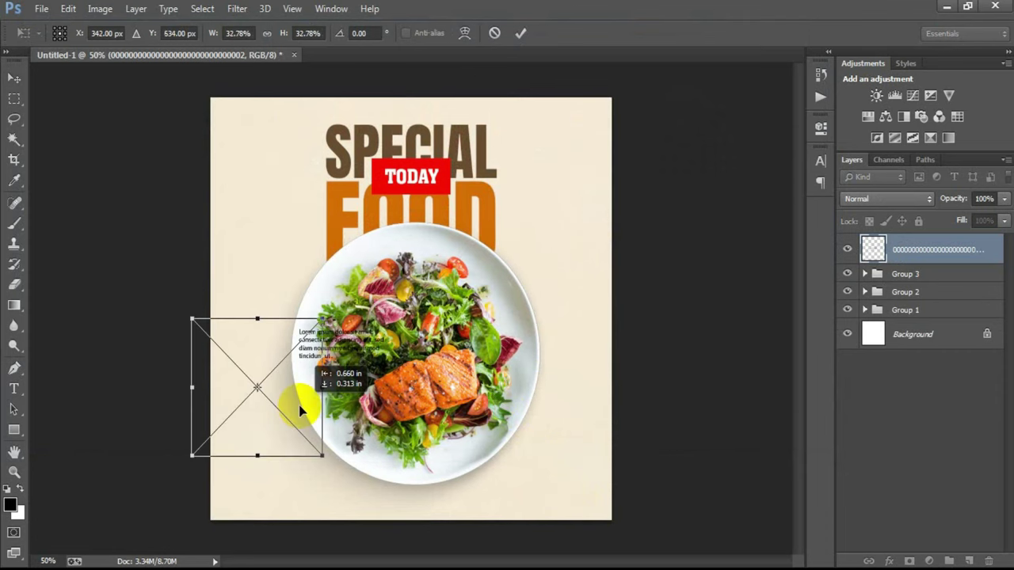
drag(448, 317, 307, 434)
drag(324, 482, 310, 473)
drag(294, 404, 290, 409)
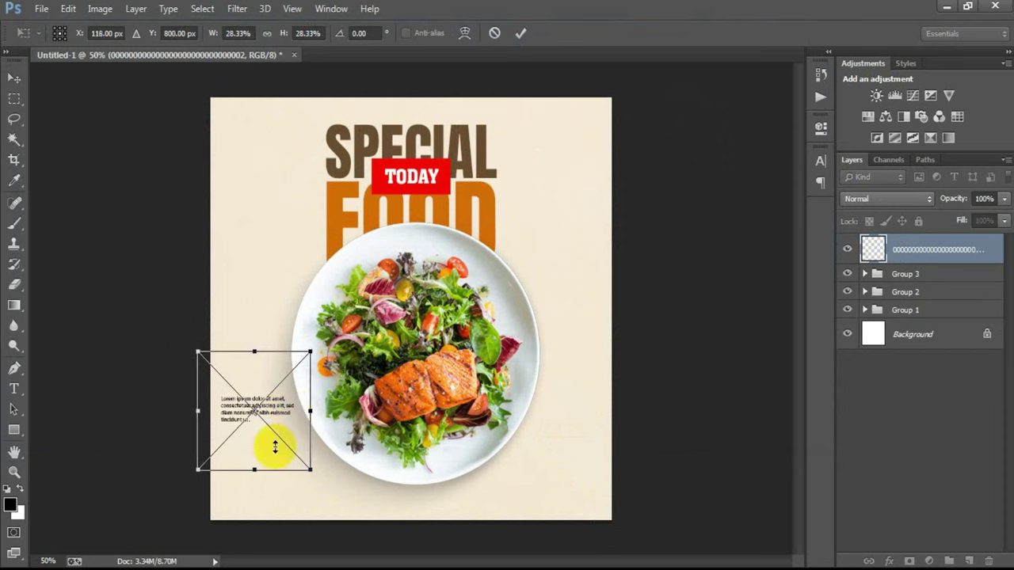
drag(252, 471, 253, 474)
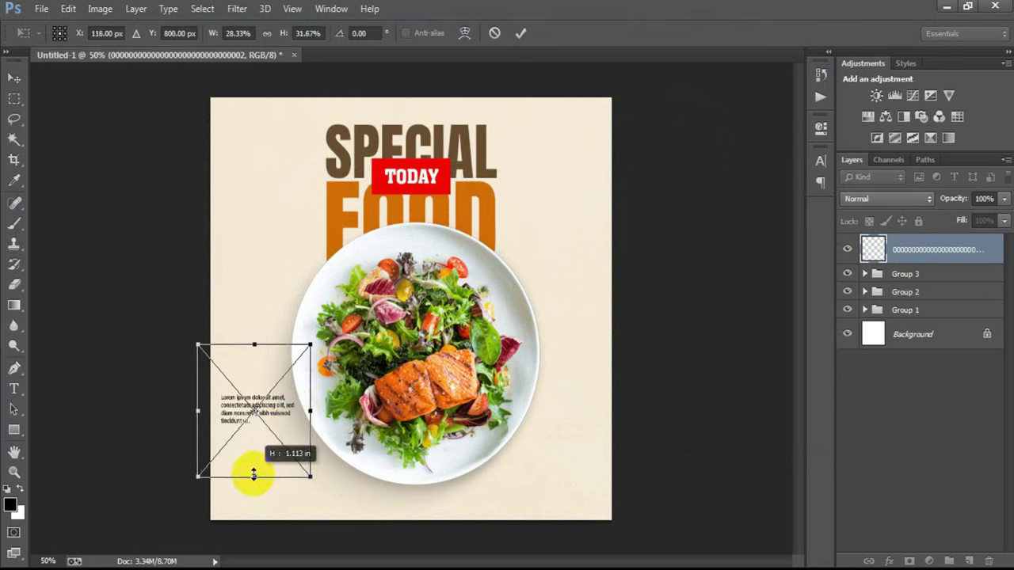
click(521, 32)
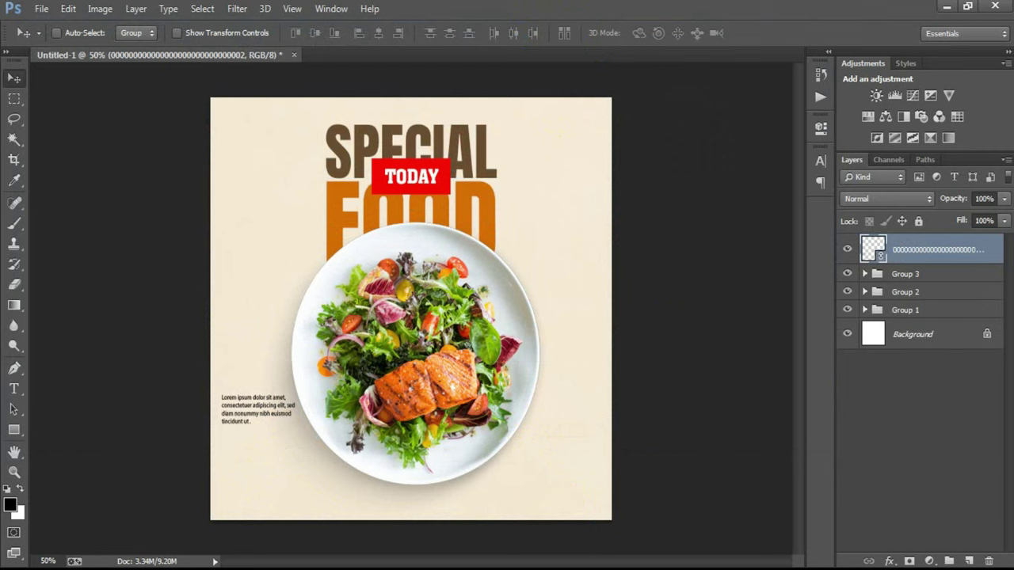
click(969, 560)
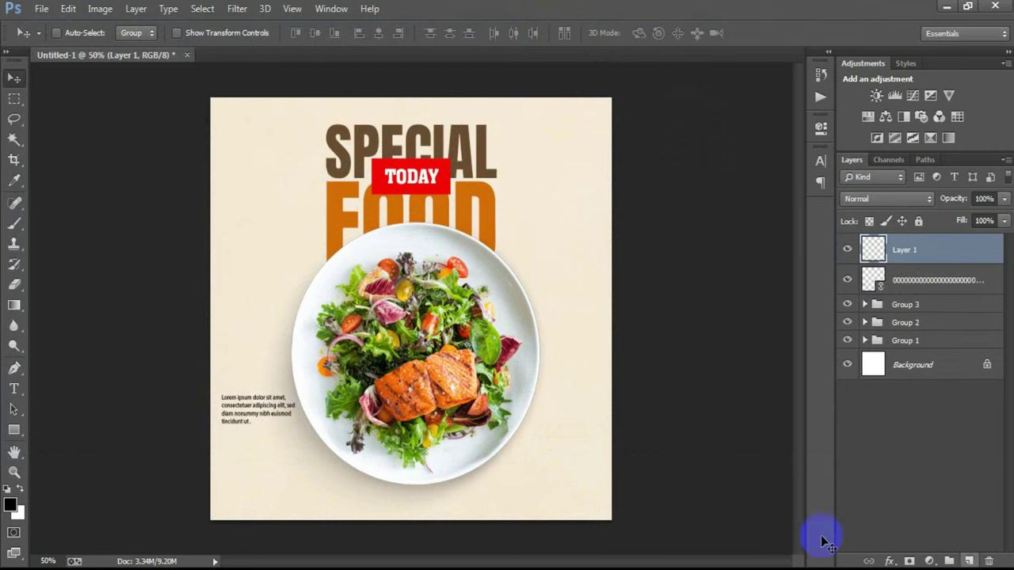
Type the word Story over the poster title.
click(257, 230)
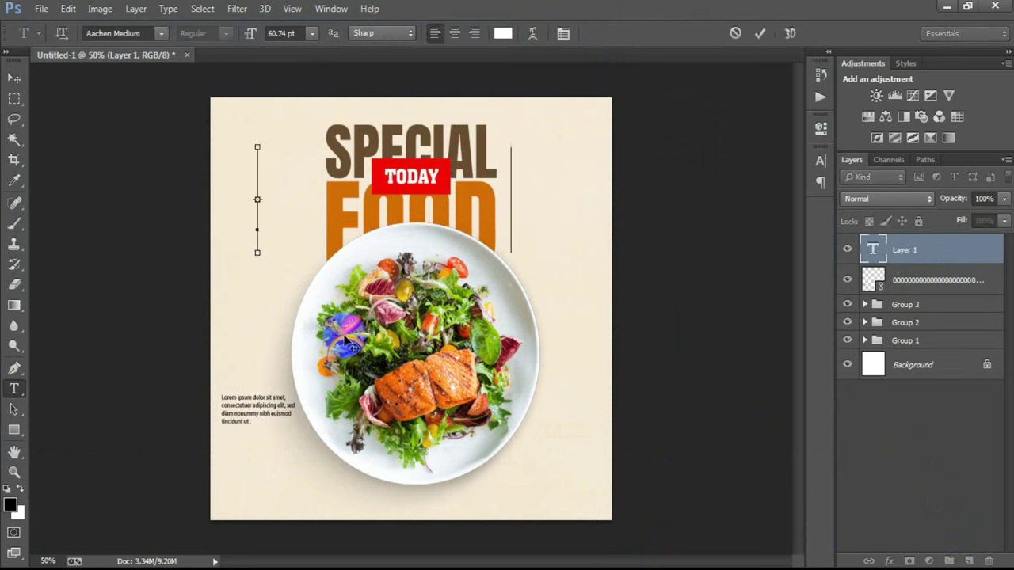
text(Story)
click(14, 78)
double_click(901, 250)
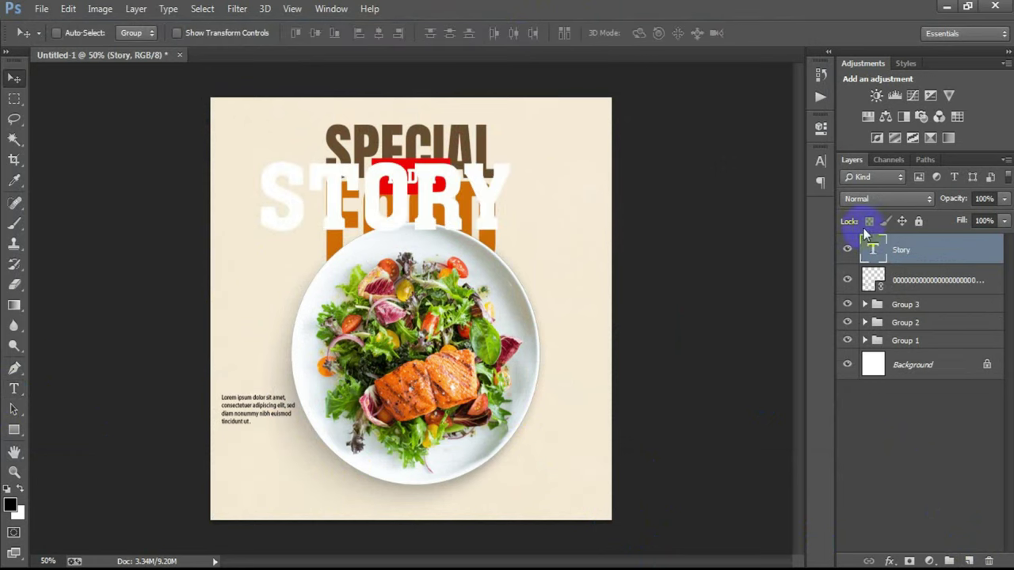
Set Story to the Tahu! font with All Caps off and colour CF6C01.
click(825, 169)
click(678, 169)
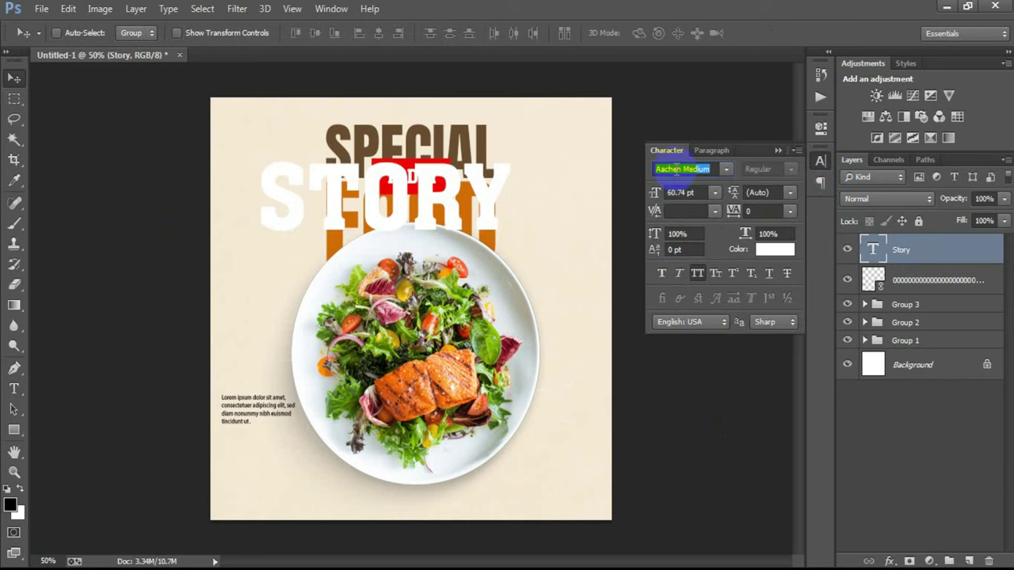
text(Anak)
text(TAB)
text(U)
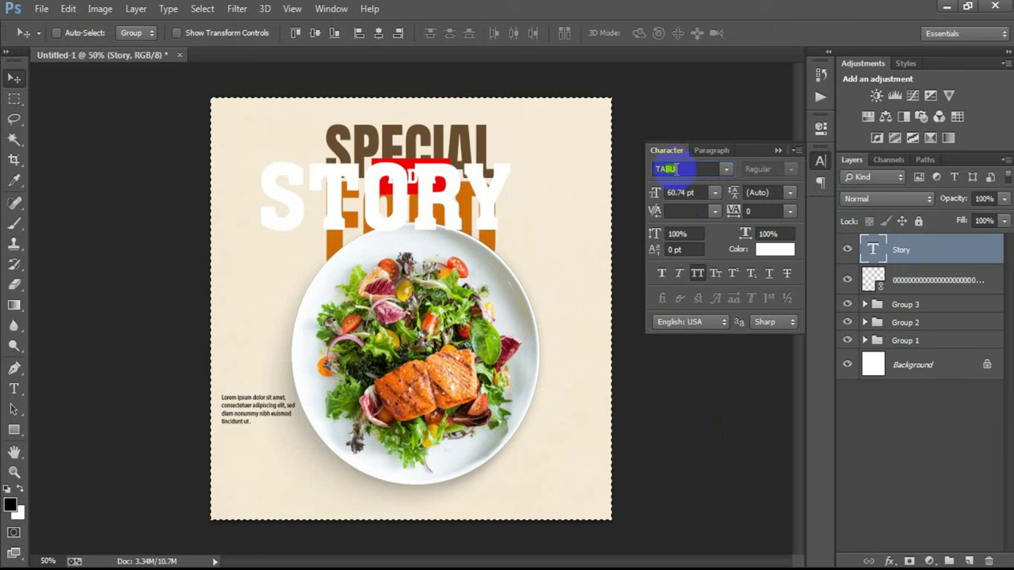
click(726, 169)
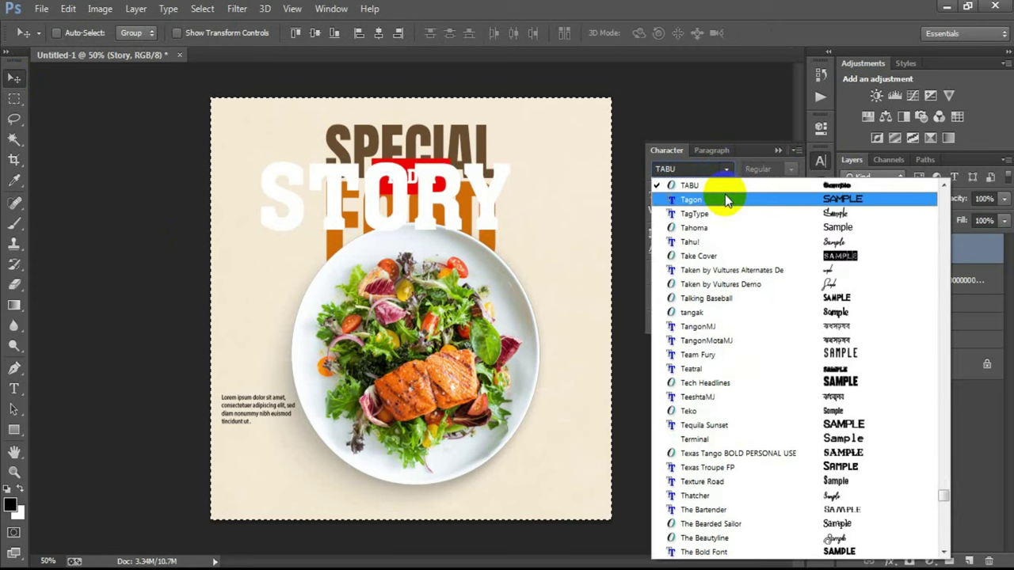
click(725, 241)
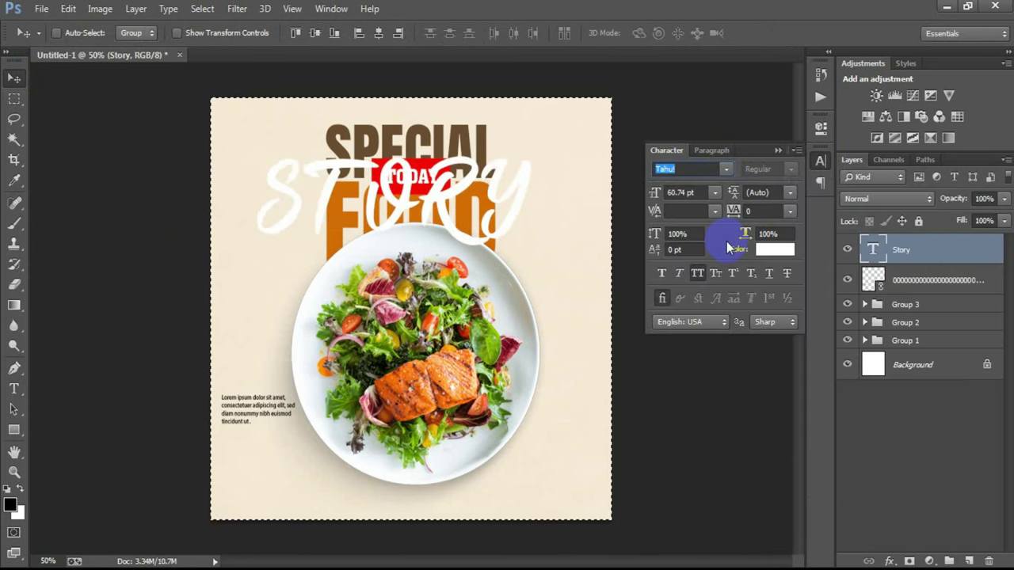
click(696, 274)
click(775, 250)
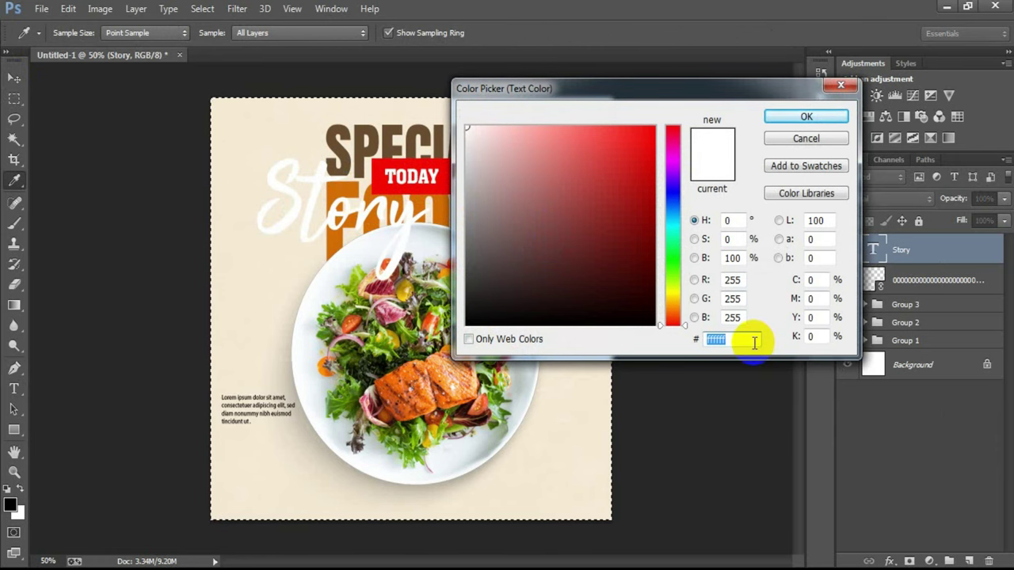
text(CF)
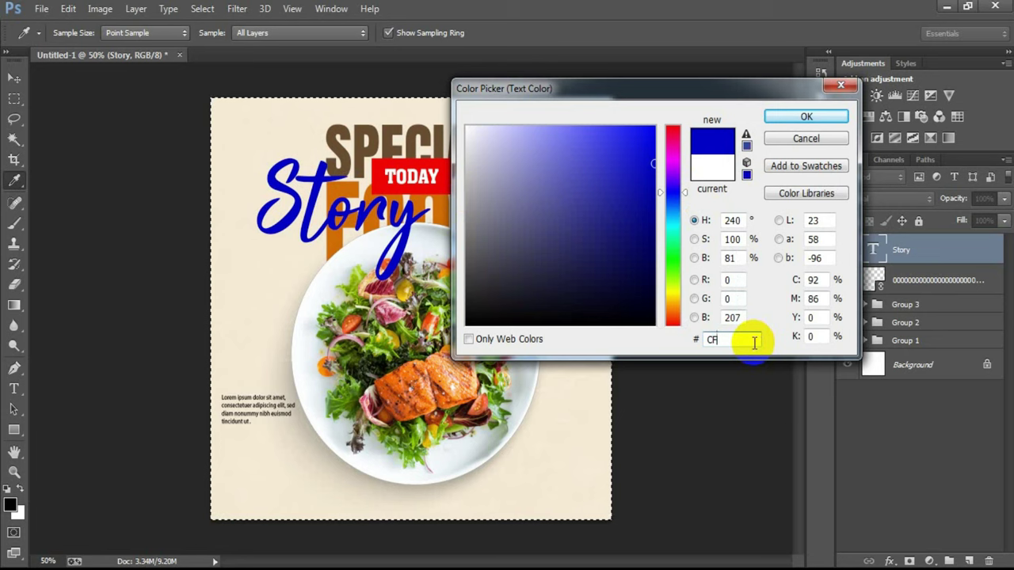
text(6C01)
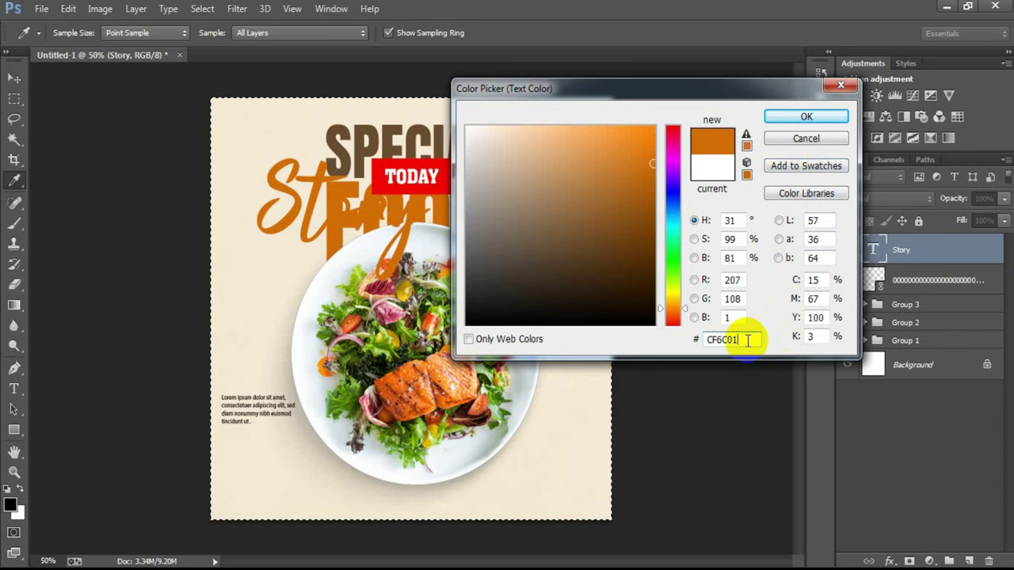
click(792, 116)
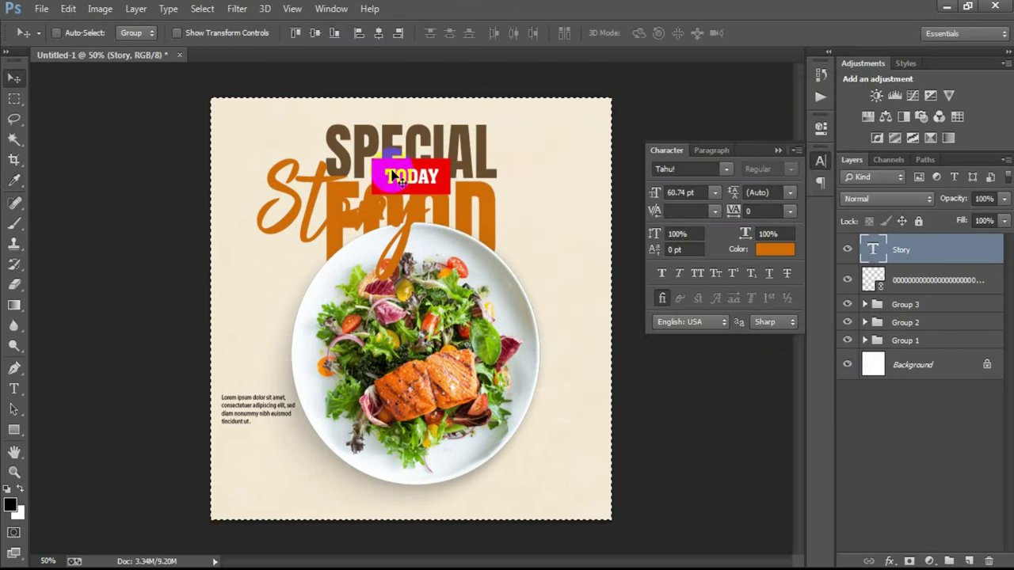
Deselect, then shrink Story and move it just above the body text.
key(ctrl+d)
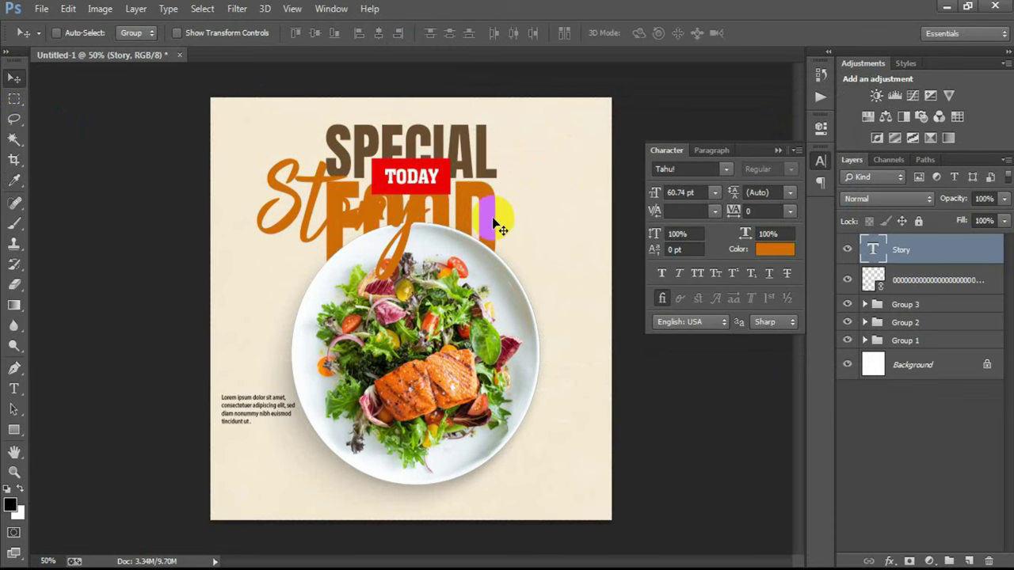
key(ctrl+t)
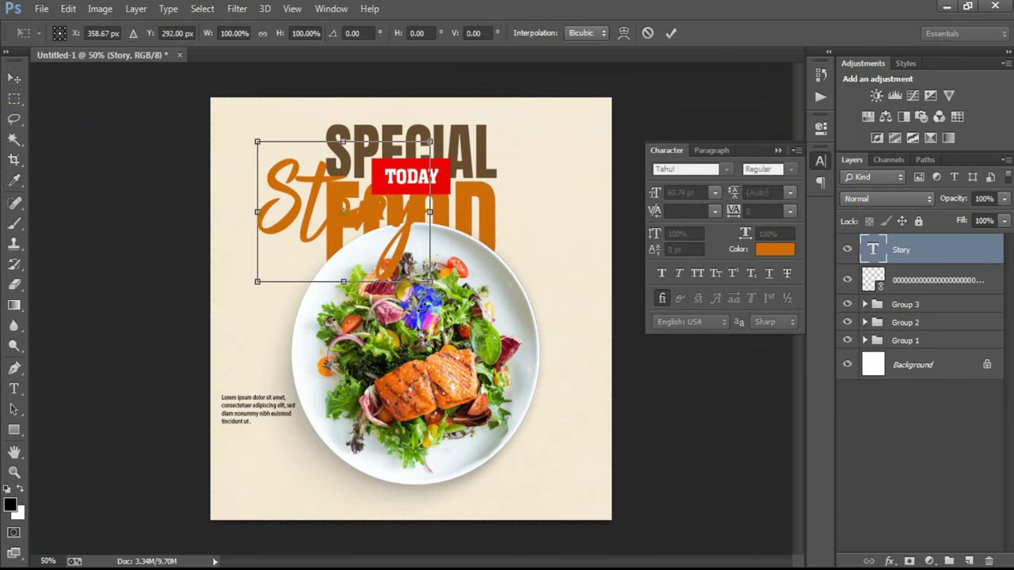
mouse_move(428, 280)
mouse_down()
mouse_move(384, 243)
mouse_move(351, 239)
mouse_move(294, 389)
mouse_move(280, 377)
mouse_up()
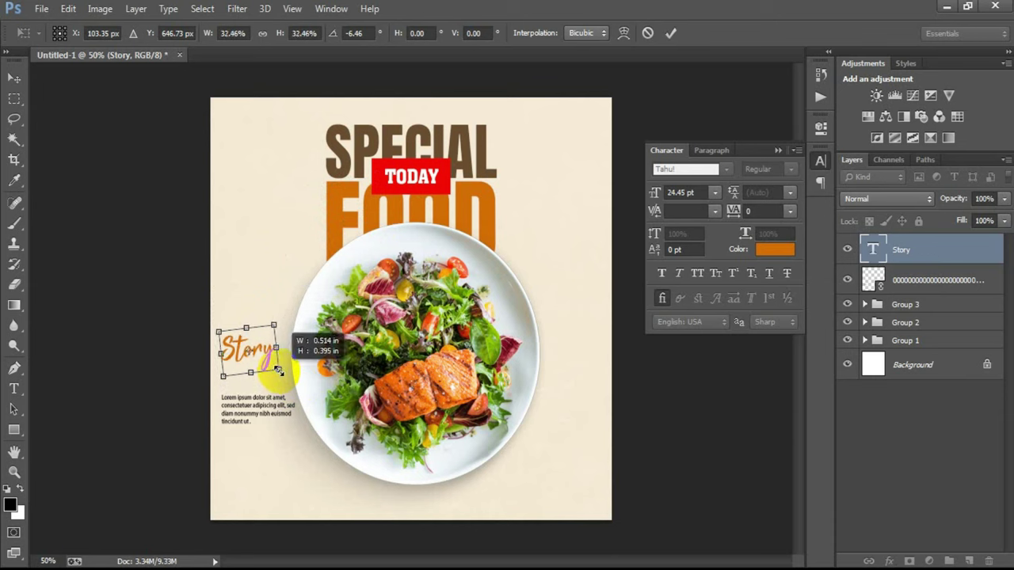
drag(286, 374, 268, 394)
click(670, 33)
Tilt Story about -5° counter-clockwise and nudge the footer text right.
key(ctrl+t)
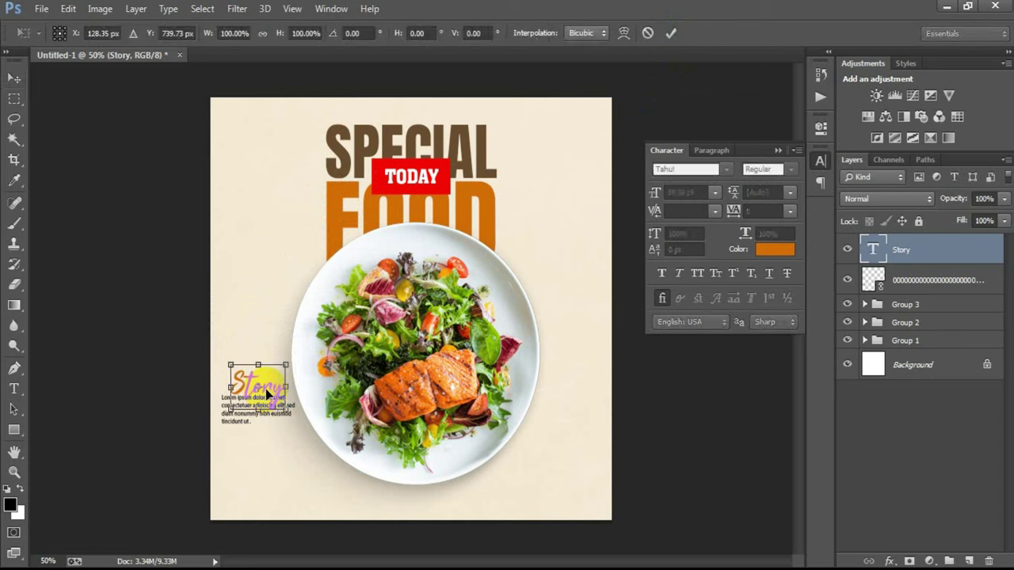
drag(303, 432, 313, 426)
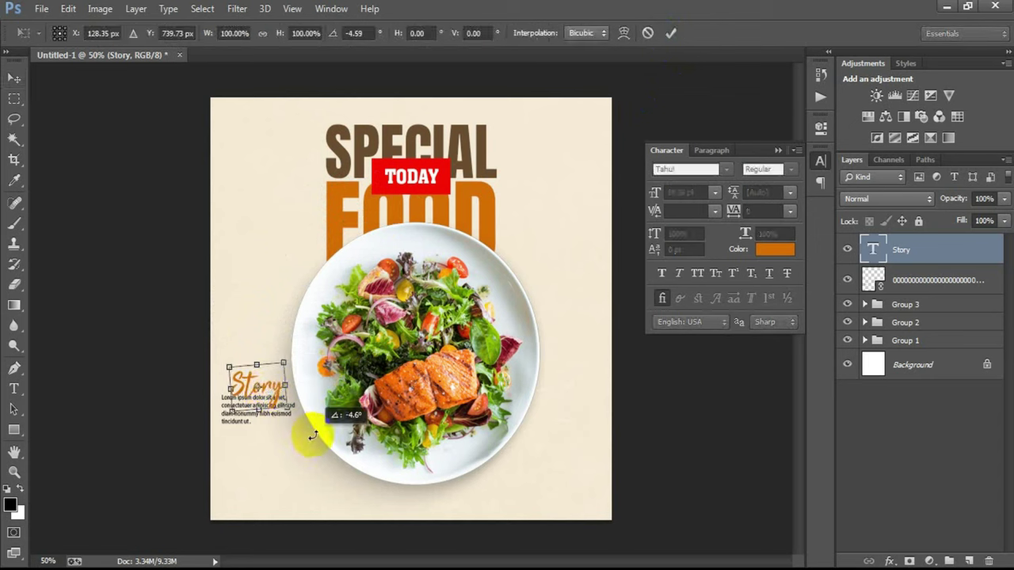
click(671, 33)
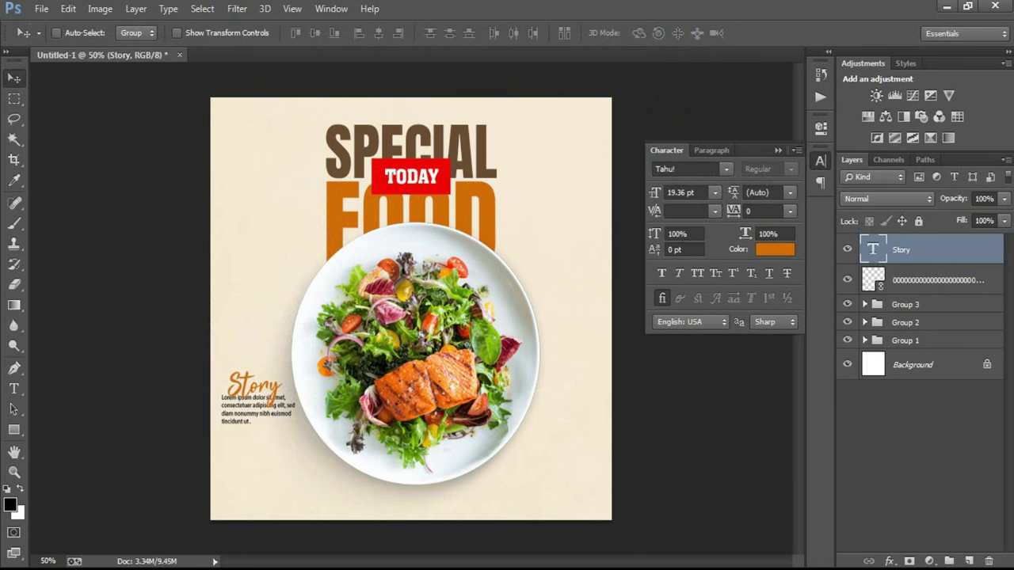
key(Right)
key(Right)
key(Right)
Nudge the footer text and select the delivery order, Story, body, phone, website and city layers.
key(Left)
key(Left)
key(Left)
key(Right)
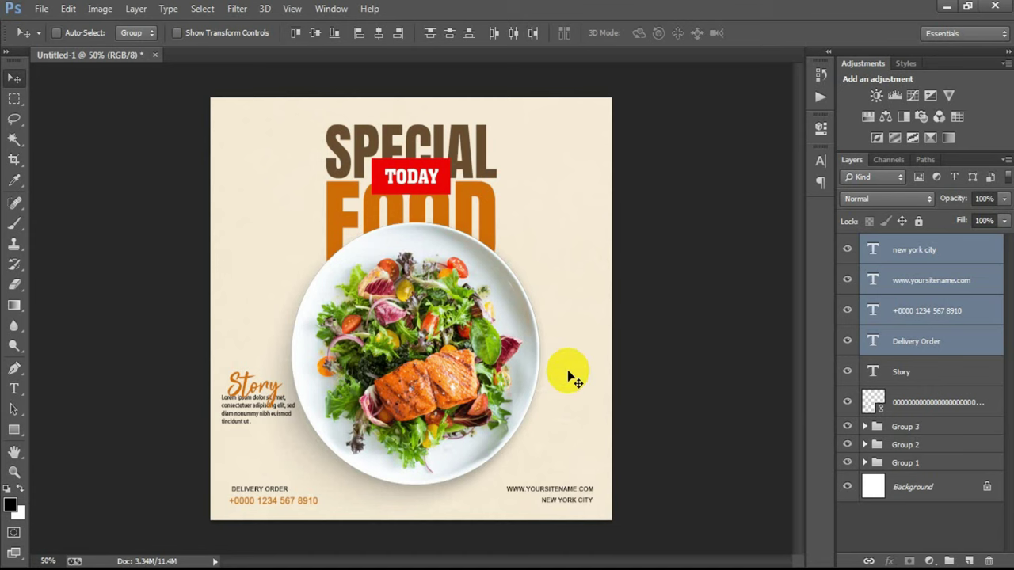
shift+click(918, 401)
shift+click(913, 318)
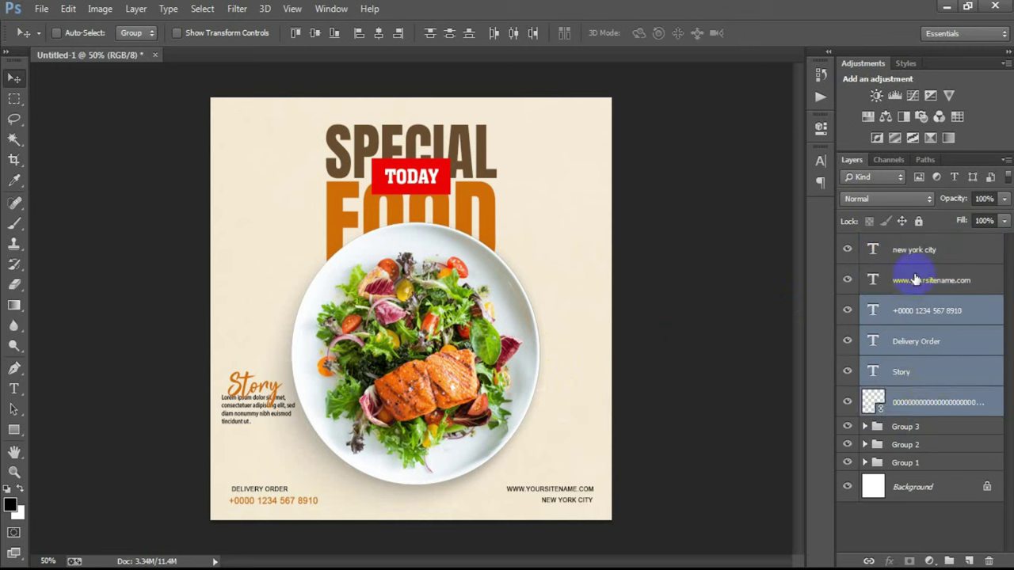
shift+click(915, 254)
Group the six text layers, then place a large parsley leaf beside the SPECIAL title.
key(ctrl+g)
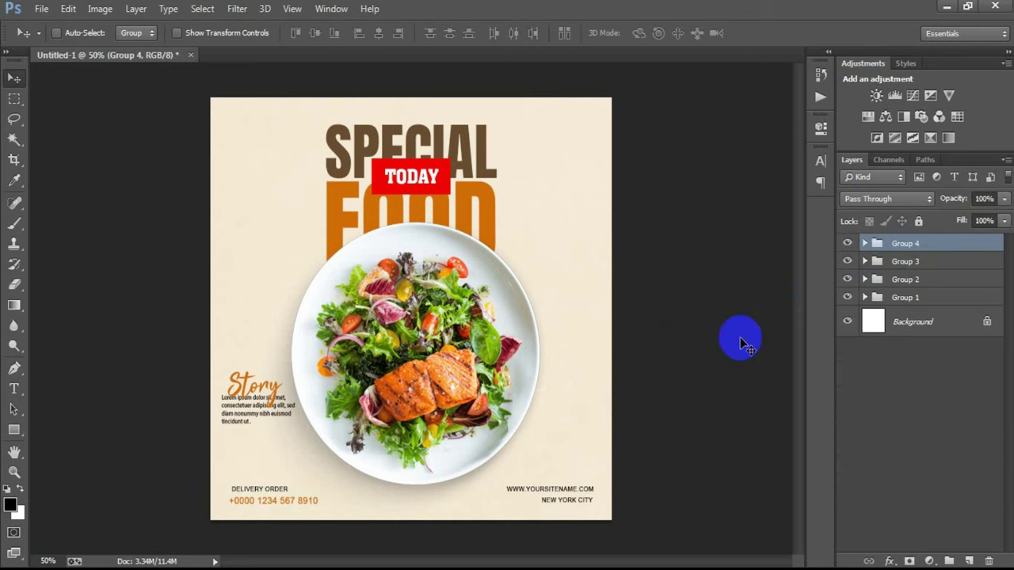
click(36, 8)
click(97, 247)
double_click(472, 235)
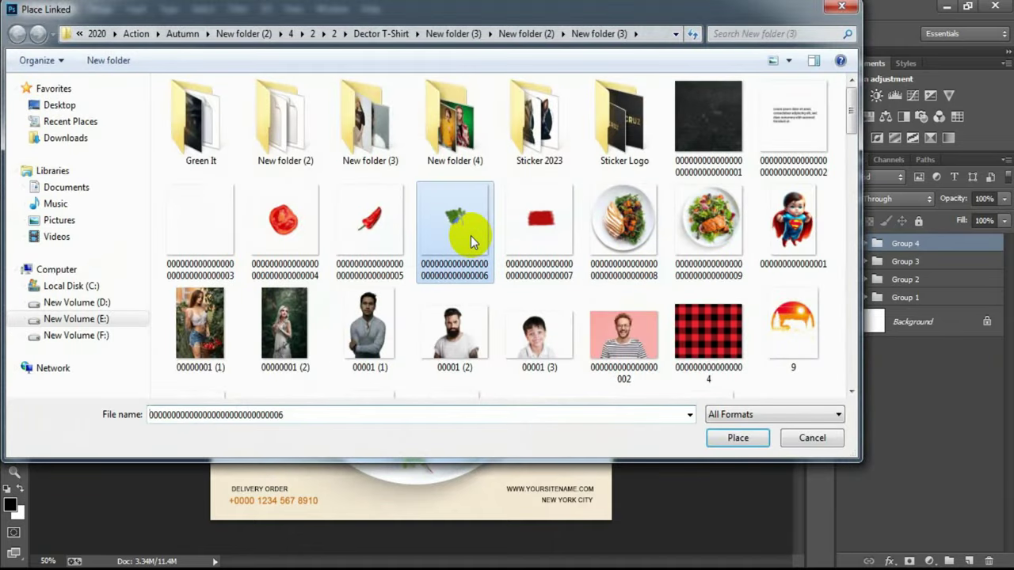
mouse_move(607, 533)
mouse_down()
mouse_move(555, 404)
mouse_move(428, 281)
mouse_up()
drag(402, 231, 391, 231)
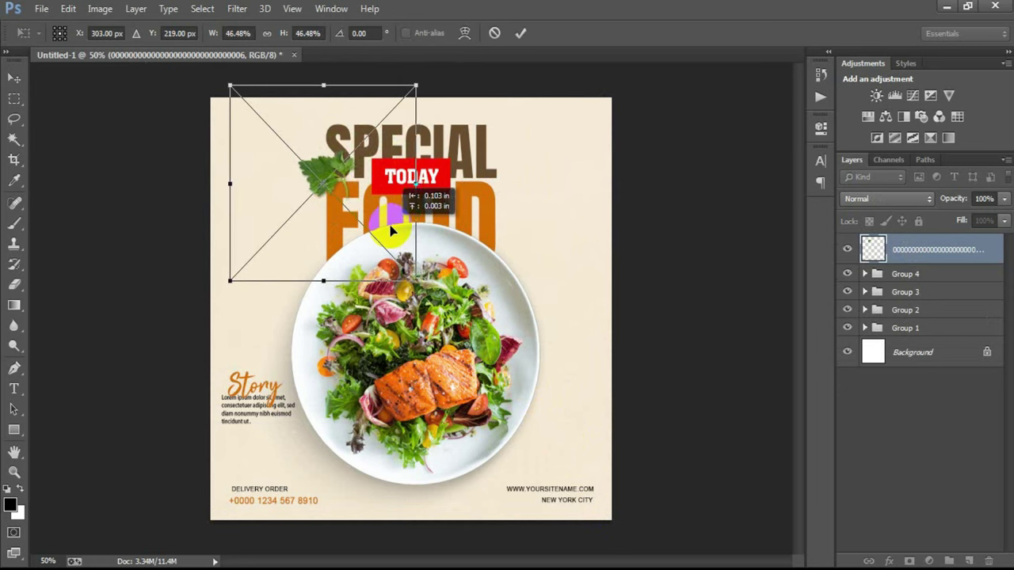
click(520, 33)
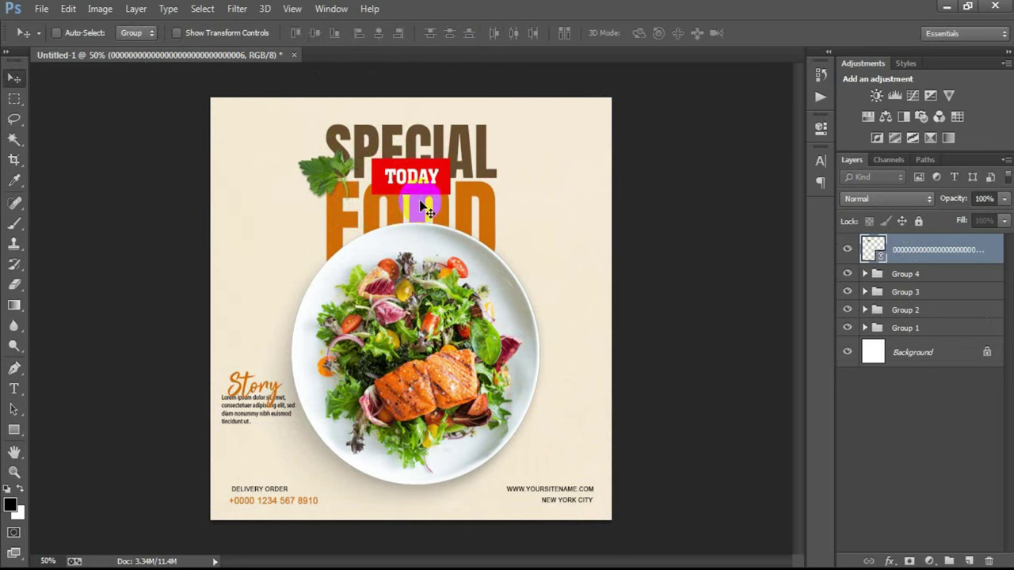
Duplicate the parsley leaf into two smaller, rotated copies on either side of the plate.
alt+drag(349, 238, 277, 282)
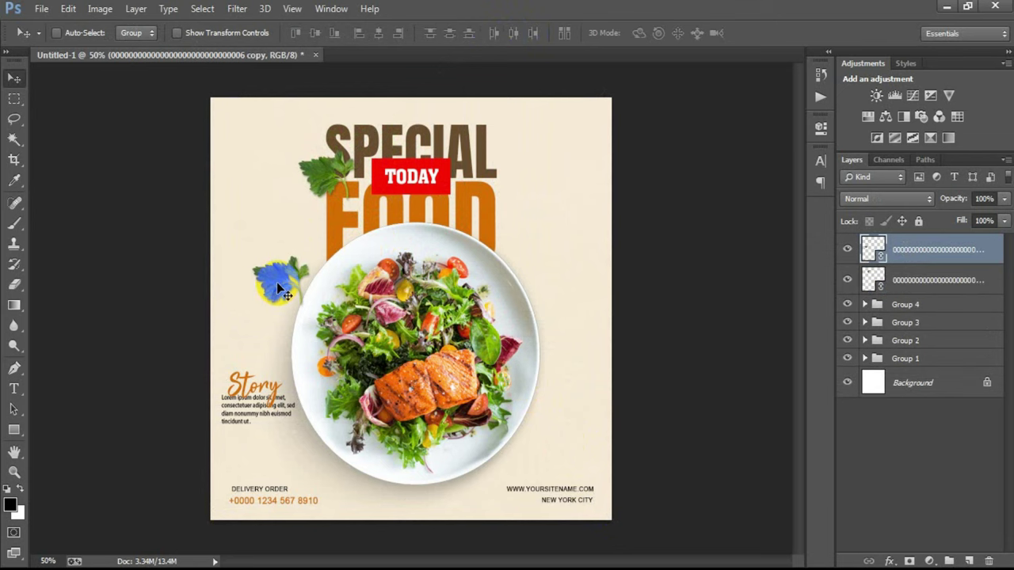
key(ctrl+t)
mouse_move(370, 387)
alt+shift+mouse_down()
mouse_move(319, 339)
mouse_move(340, 136)
alt+shift+mouse_up()
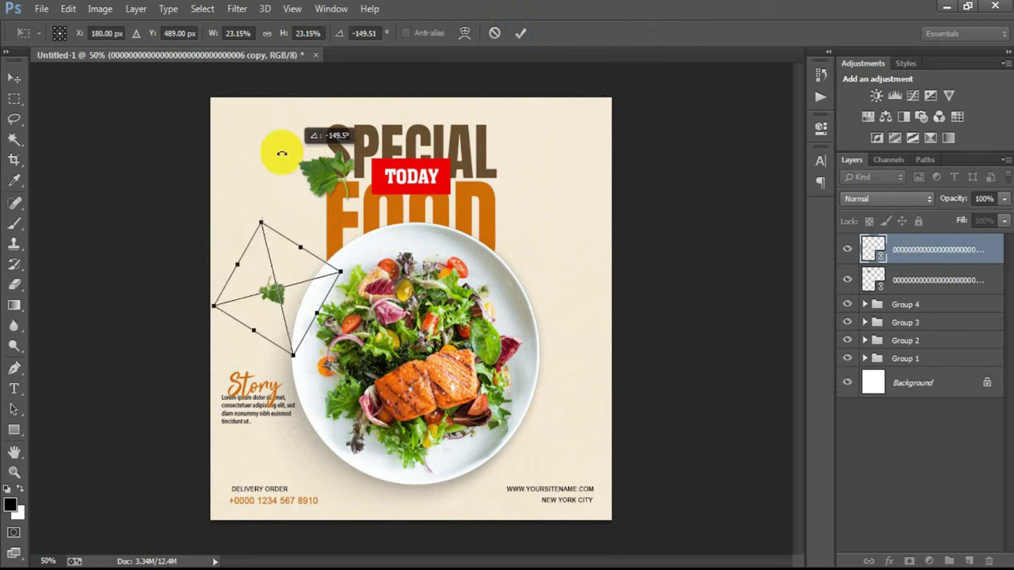
click(520, 32)
drag(279, 300, 575, 320)
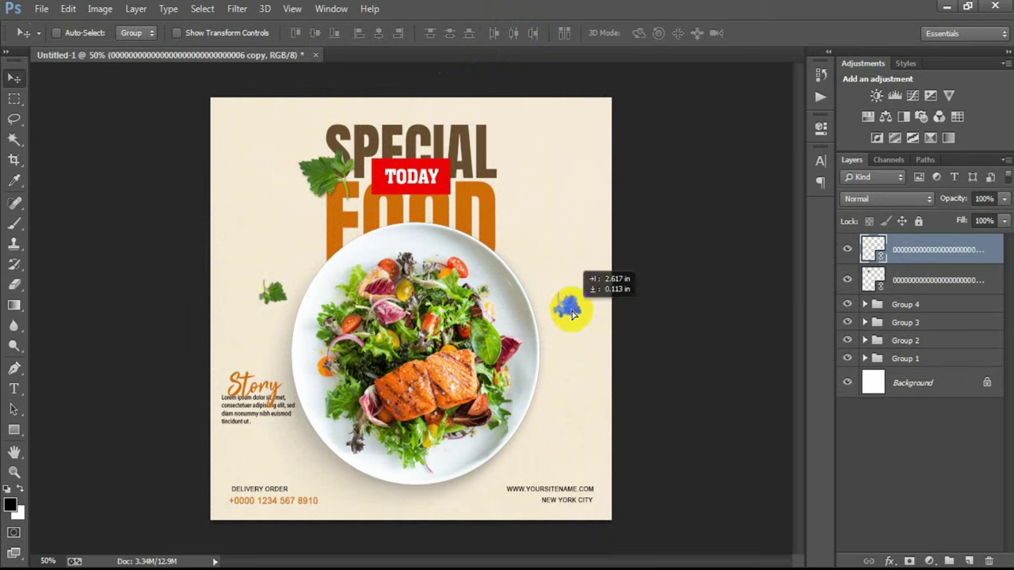
key(ctrl+t)
mouse_move(669, 405)
mouse_down()
mouse_move(274, 251)
mouse_move(283, 199)
mouse_up()
click(521, 30)
drag(571, 302, 579, 323)
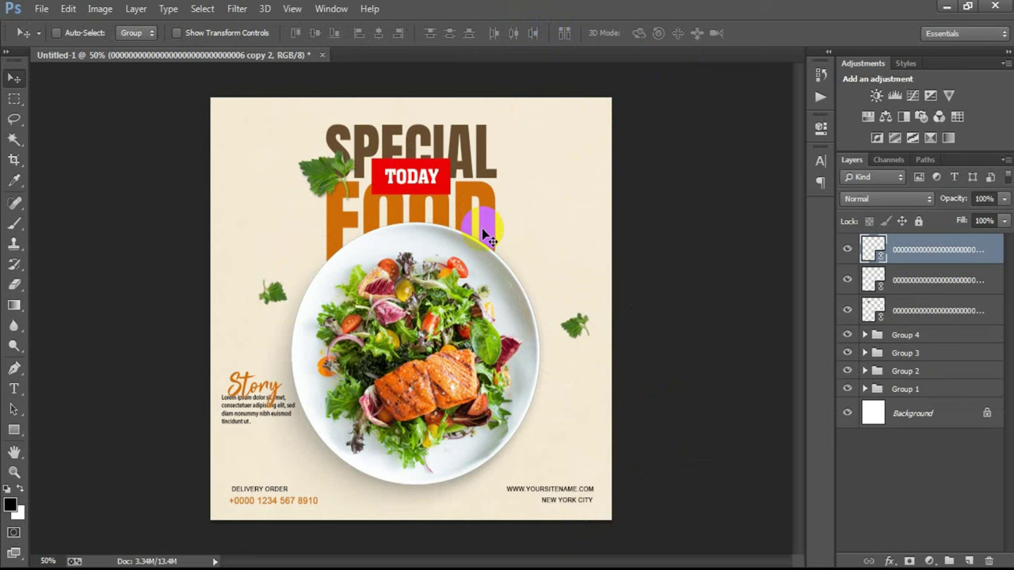
click(42, 9)
Place the tomato image, shrink it and set it at the poster's upper left.
click(68, 248)
click(313, 244)
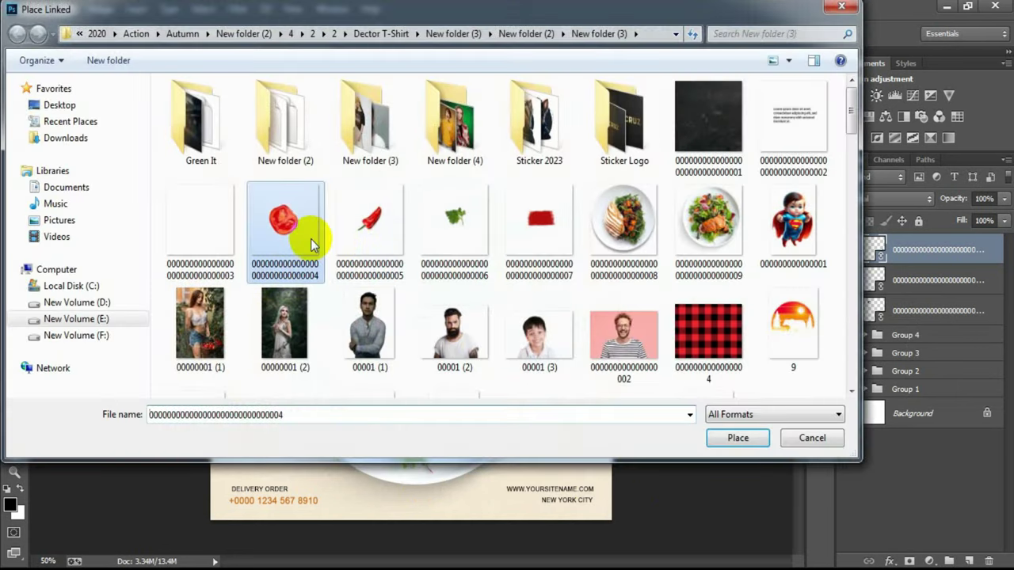
click(716, 438)
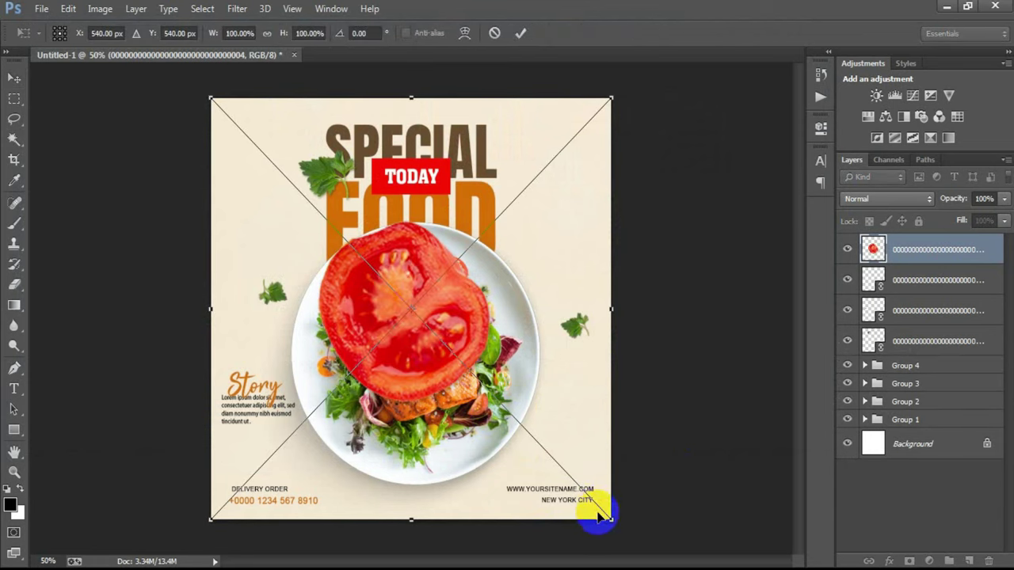
drag(600, 515, 489, 392)
drag(473, 346, 341, 262)
mouse_move(355, 305)
mouse_down()
mouse_move(309, 234)
mouse_move(310, 245)
mouse_up()
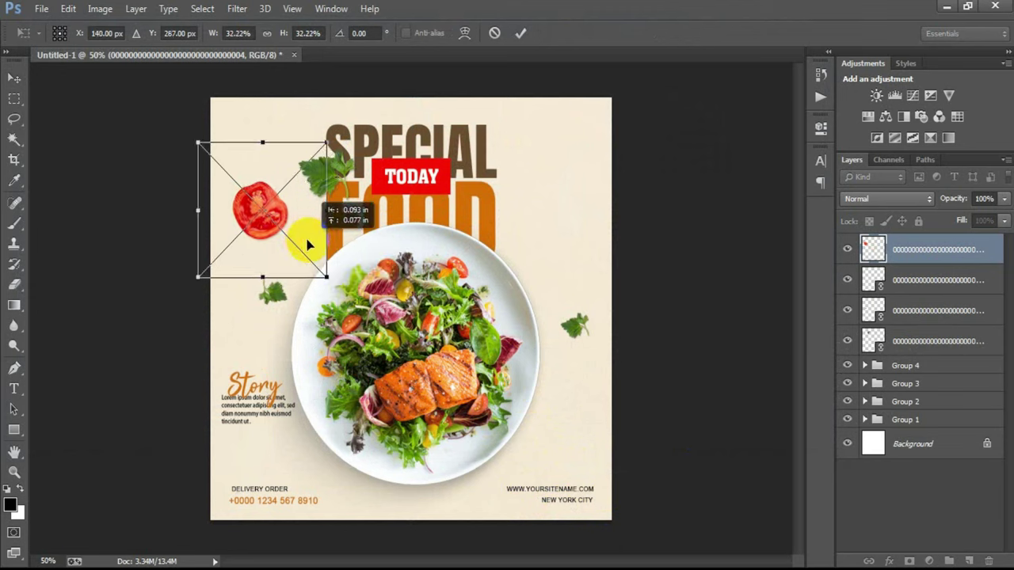
click(521, 33)
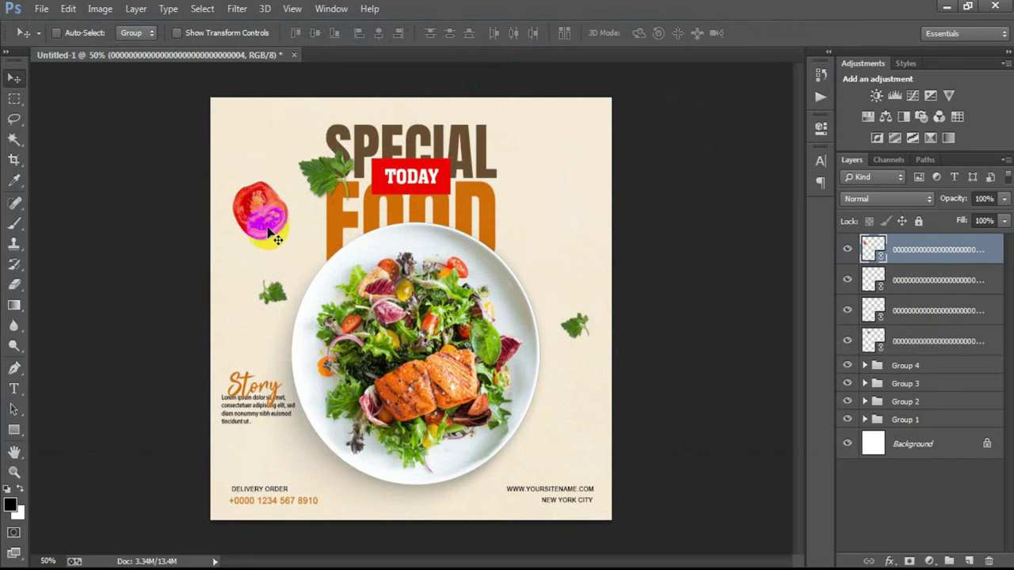
Add a larger, slightly tilted tomato copy at the top right beside SPECIAL.
drag(276, 218, 579, 172)
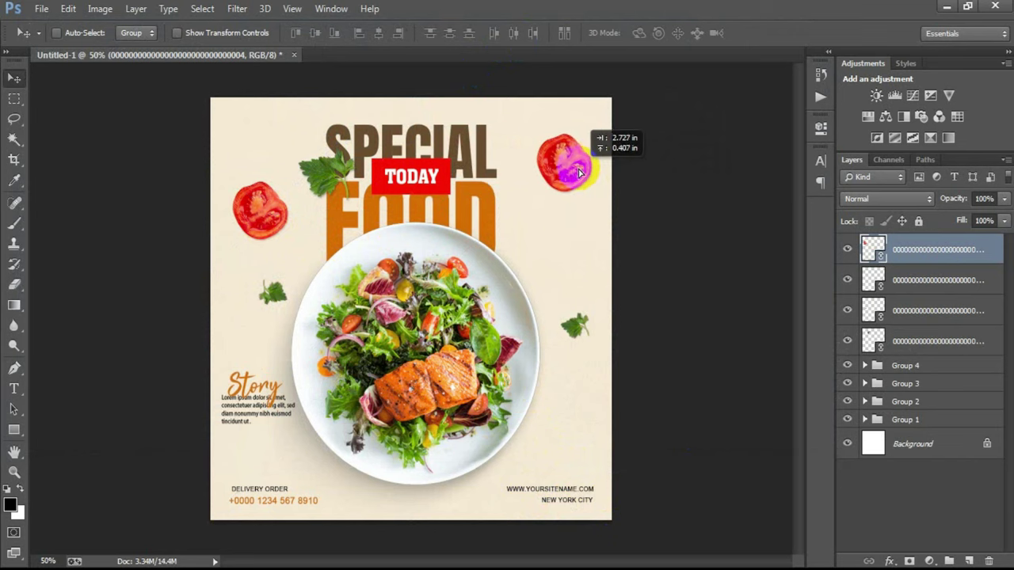
key(ctrl+t)
mouse_move(631, 229)
mouse_down()
mouse_move(642, 298)
mouse_move(675, 294)
mouse_up()
click(523, 33)
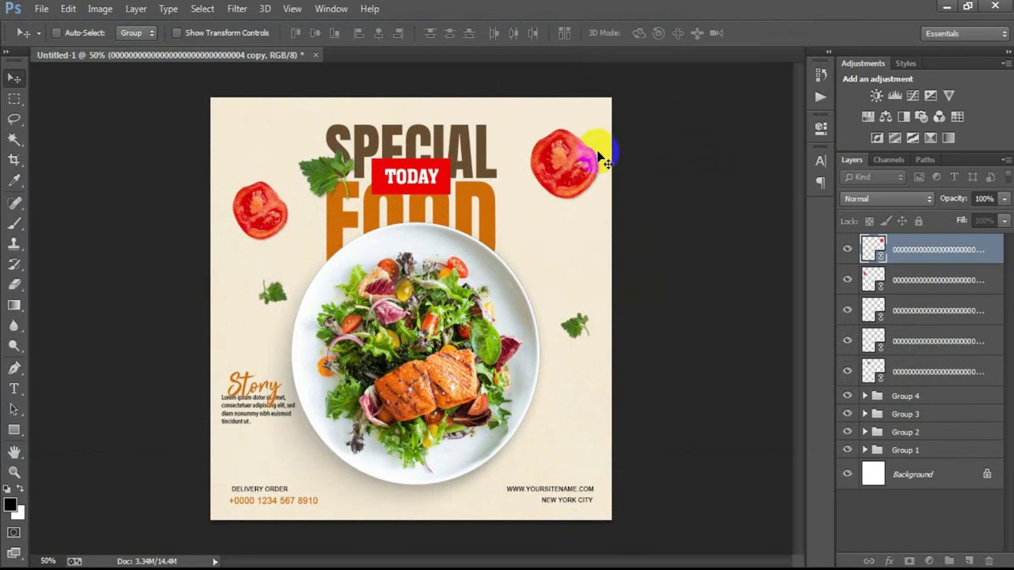
key(Left)
key(Left)
key(Left)
key(Up)
key(Up)
key(Up)
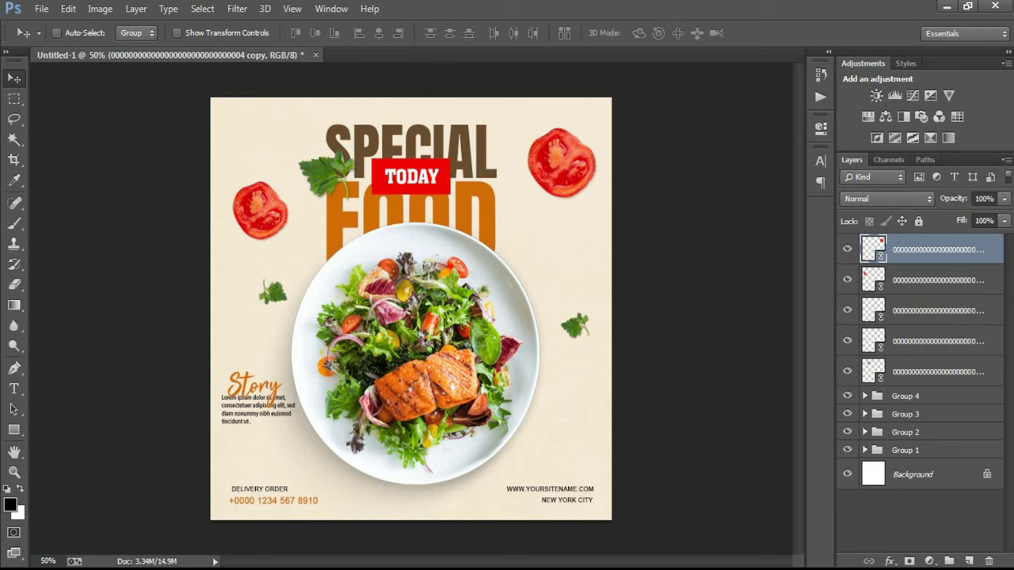
click(918, 344)
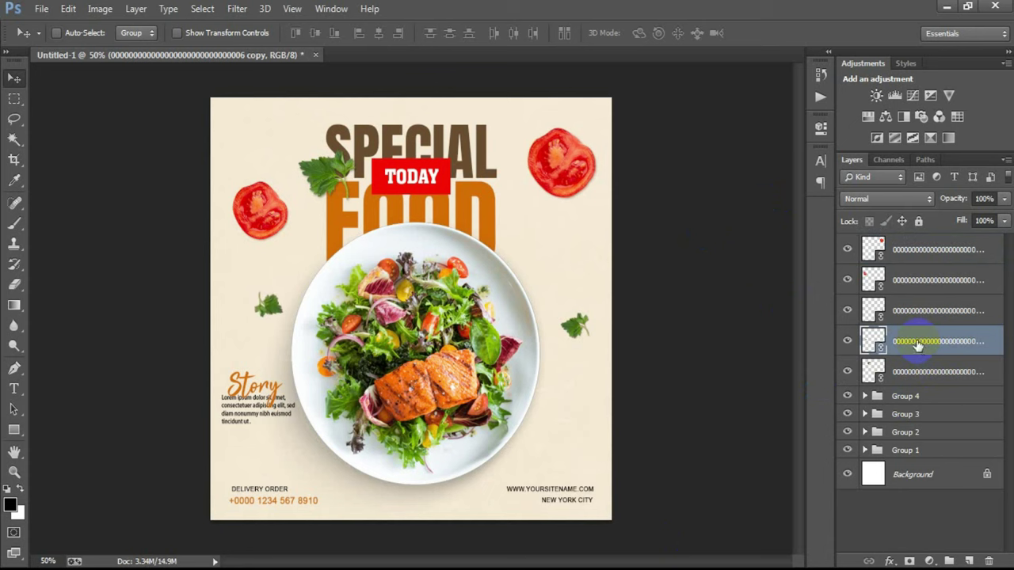
Place the red chili image, shrink and rotate it, and set it beside the FOOD title.
click(934, 257)
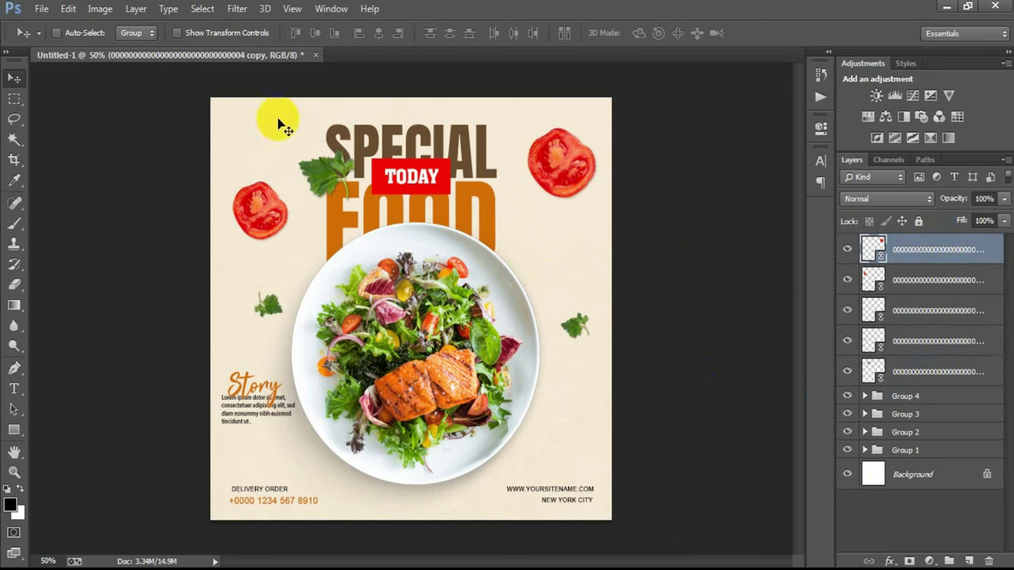
click(41, 9)
click(91, 249)
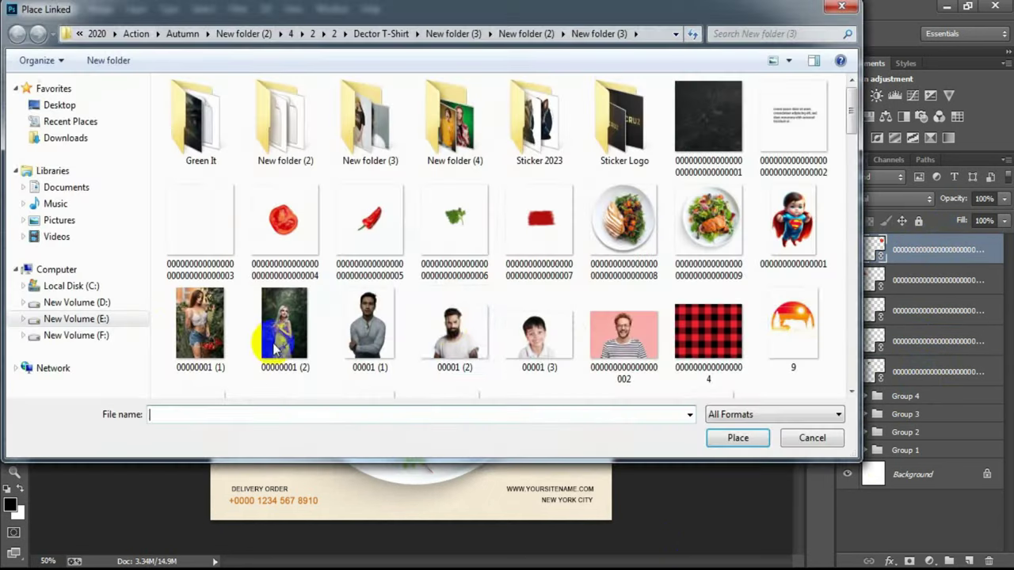
click(364, 229)
click(733, 438)
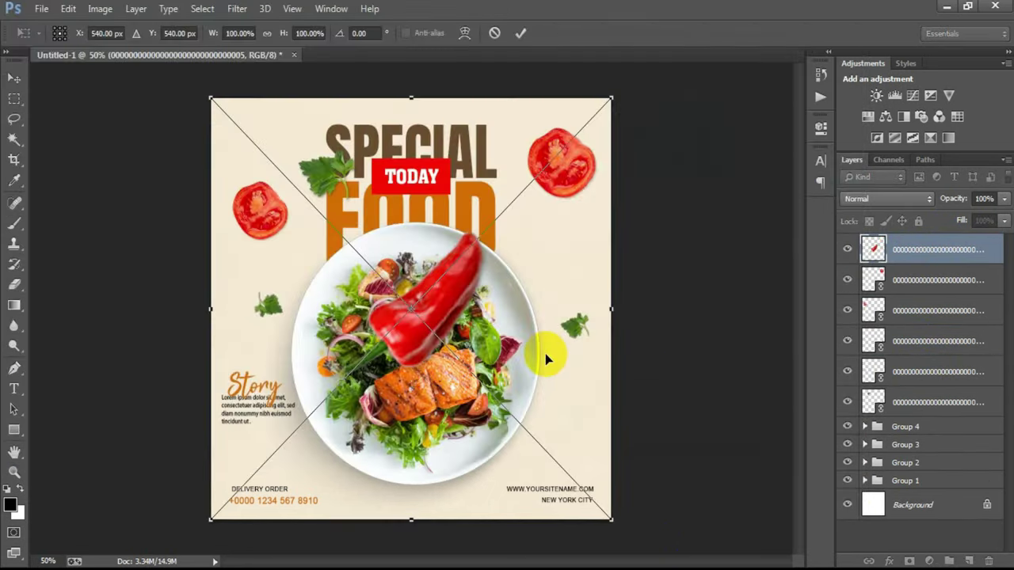
mouse_move(611, 520)
mouse_down()
mouse_move(528, 393)
mouse_move(554, 426)
mouse_move(284, 427)
mouse_move(290, 419)
mouse_up()
drag(499, 420, 466, 359)
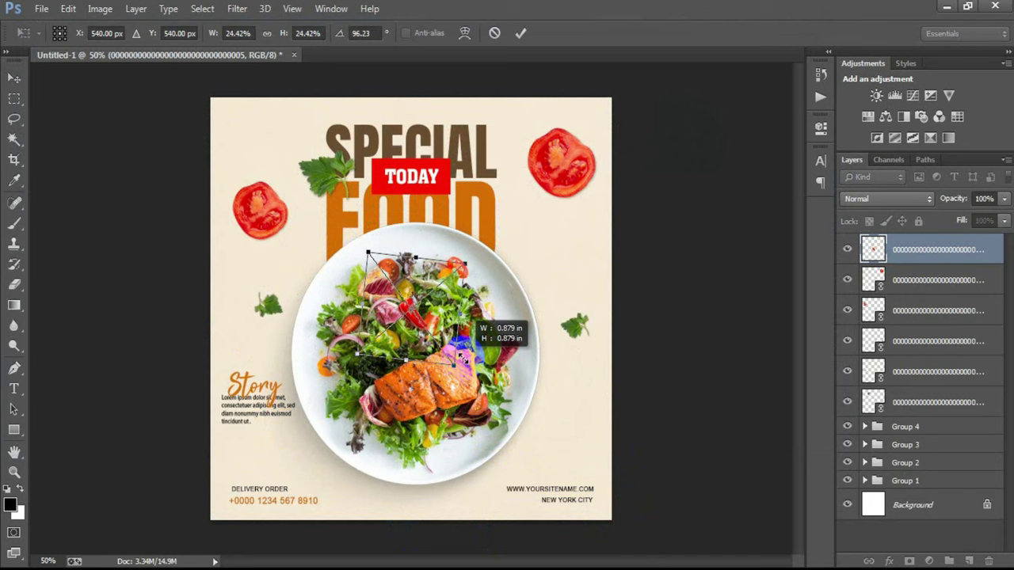
click(520, 32)
mouse_move(412, 327)
mouse_down()
mouse_move(498, 202)
mouse_move(505, 215)
mouse_up()
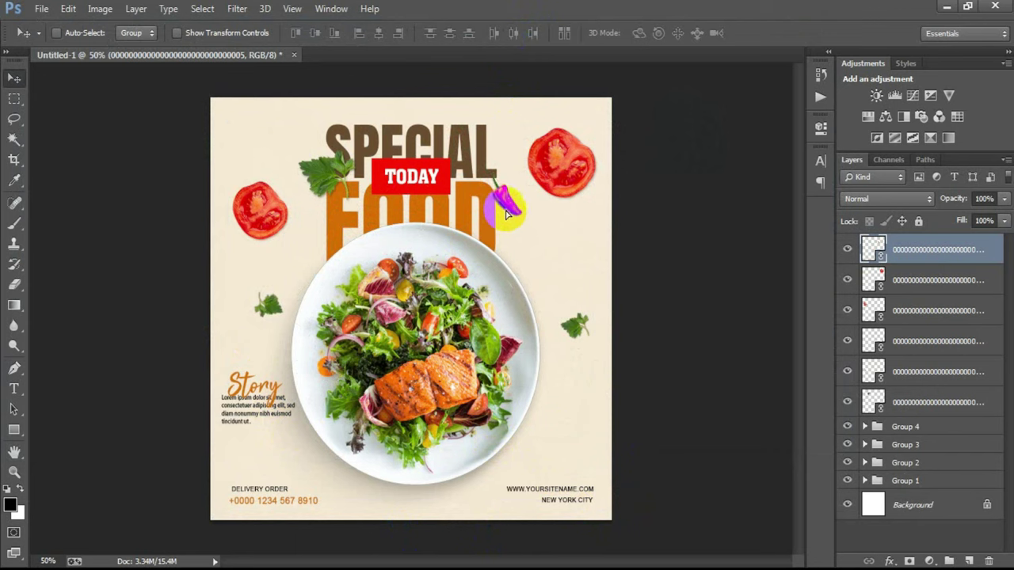
Duplicate the chili to the plate's lower right, rotated upright and resized.
alt+drag(508, 211, 560, 432)
key(ctrl+t)
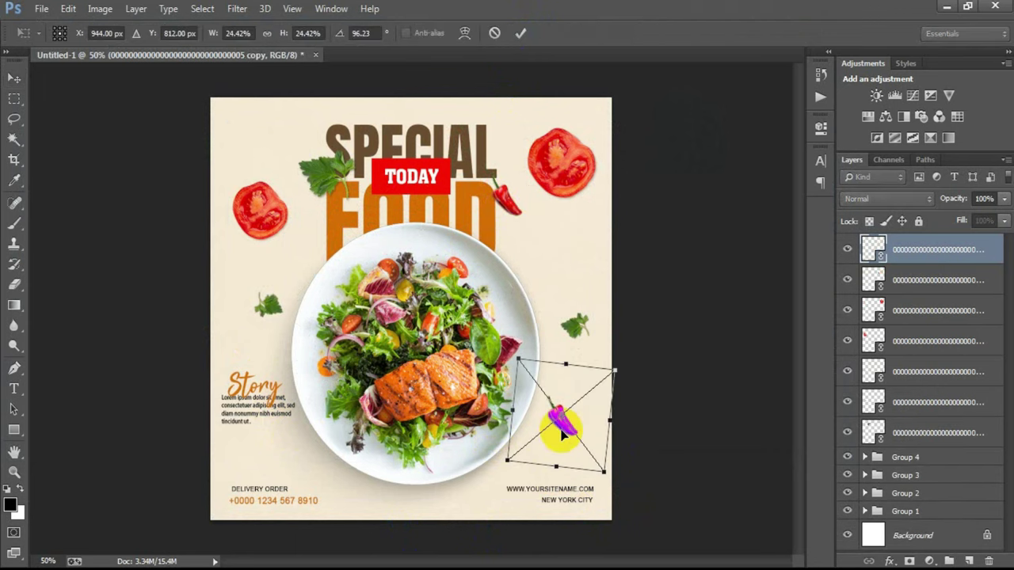
mouse_move(610, 520)
mouse_down()
mouse_move(661, 336)
mouse_move(652, 323)
mouse_up()
drag(617, 458, 552, 439)
click(522, 34)
Move the right parsley leaf slightly up and select all seven garnish layers.
click(938, 371)
click(583, 334)
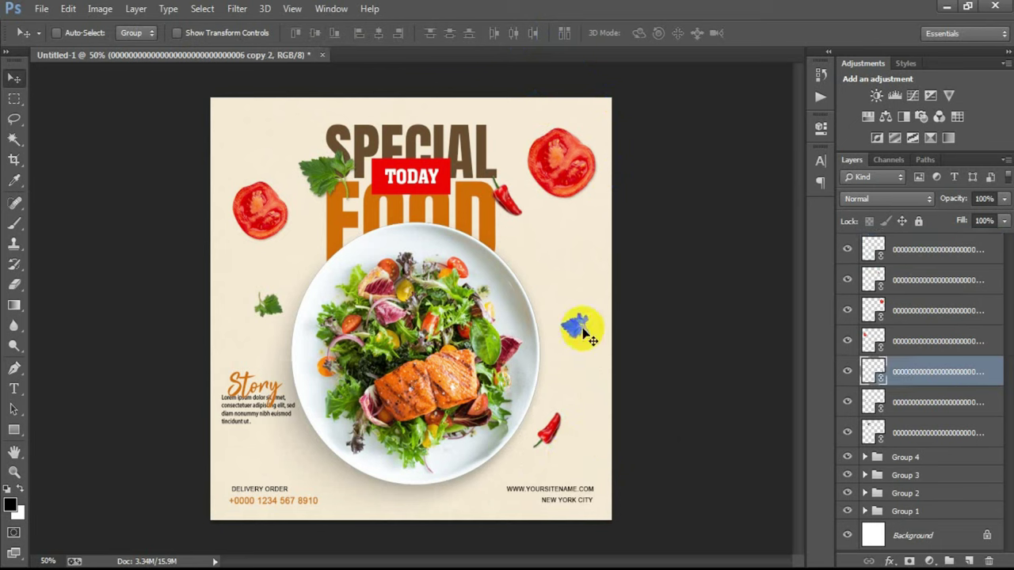
drag(581, 327, 584, 317)
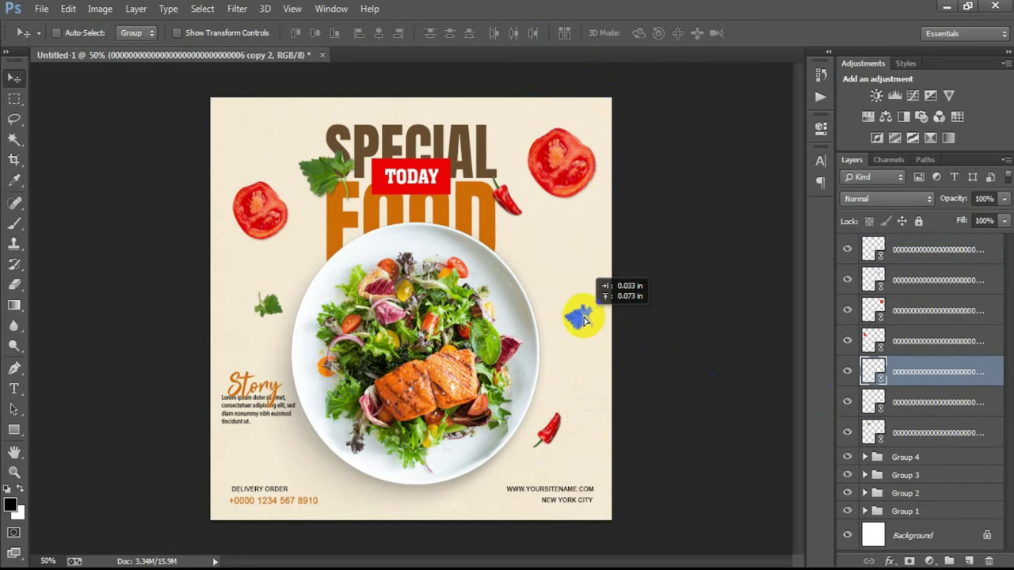
drag(584, 319, 584, 317)
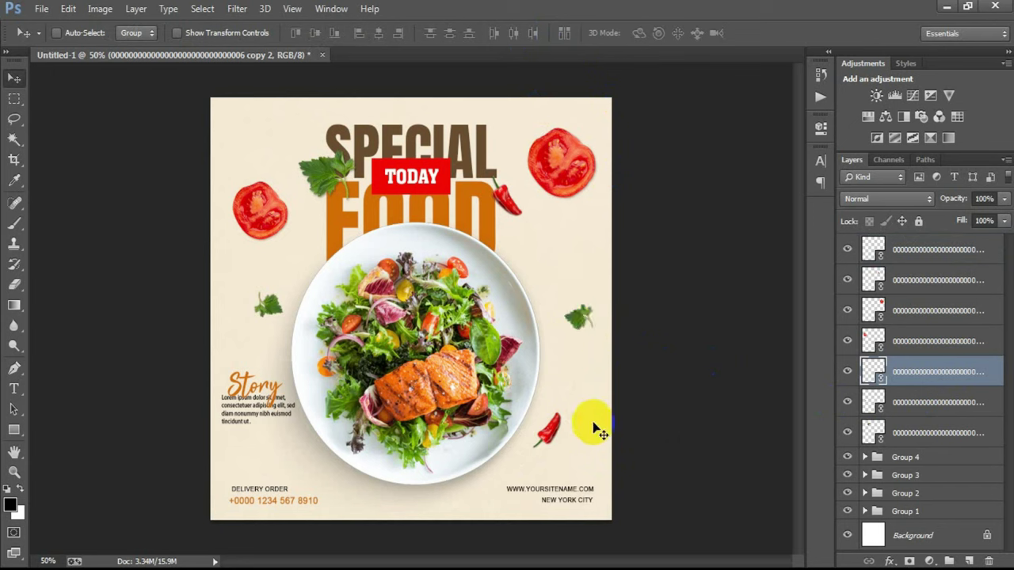
click(931, 260)
shift+click(927, 432)
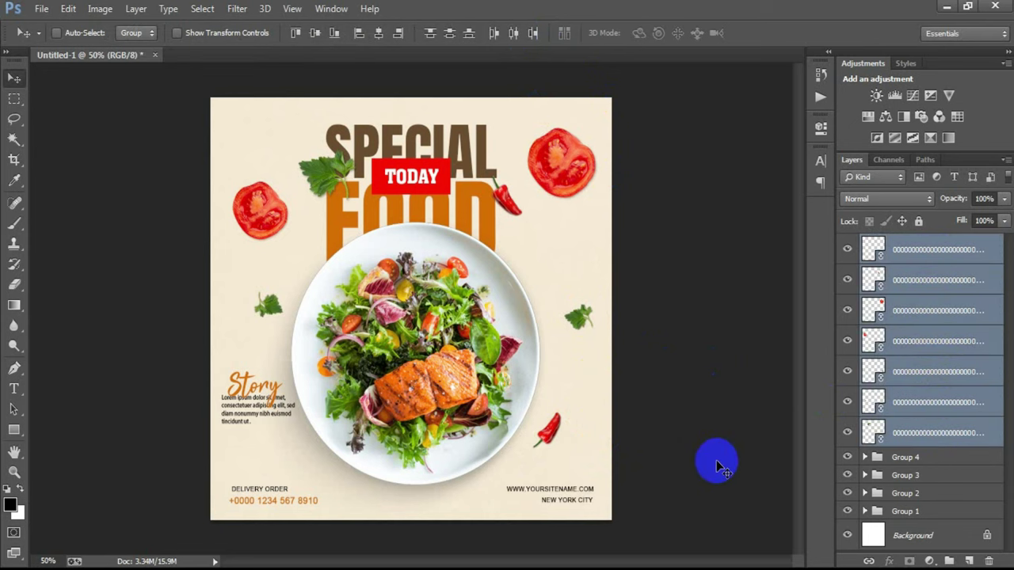
Group the garnishes as Group 5 and place a scaled-down red brush stroke at the plate's right edge.
key(ctrl+g)
click(40, 9)
click(65, 248)
click(531, 228)
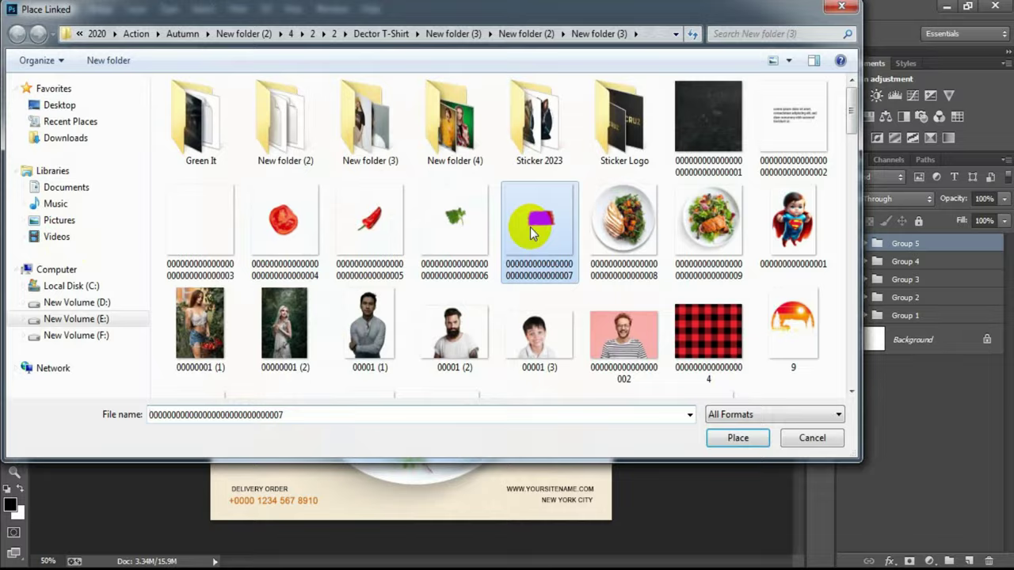
double_click(530, 227)
mouse_move(616, 520)
mouse_down()
mouse_move(564, 445)
mouse_move(500, 398)
mouse_up()
drag(477, 349, 593, 385)
click(522, 34)
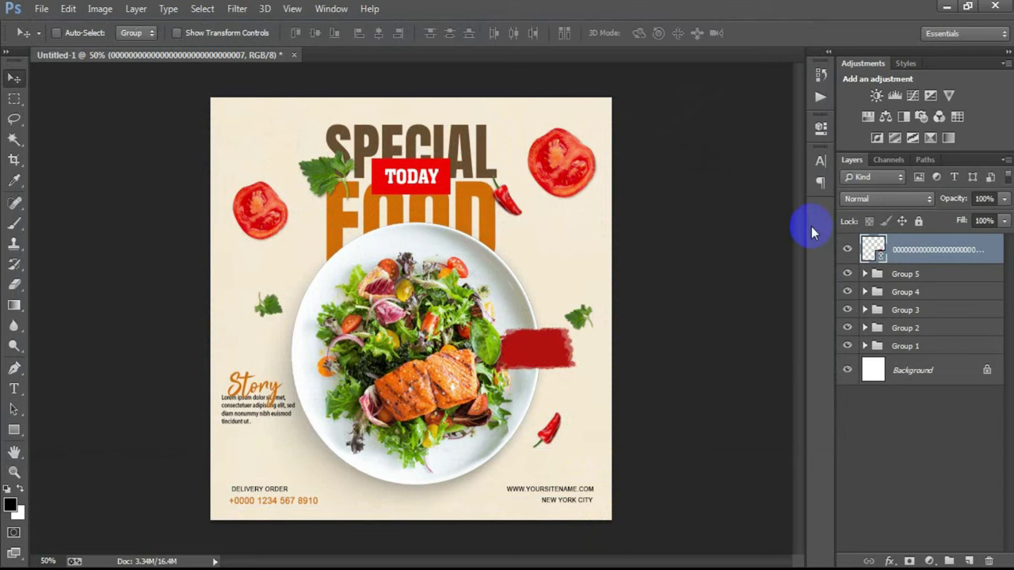
Check Group 5's contents, then paste the ONLY NOW $6.00 text layers above the brush stroke.
click(865, 273)
click(927, 428)
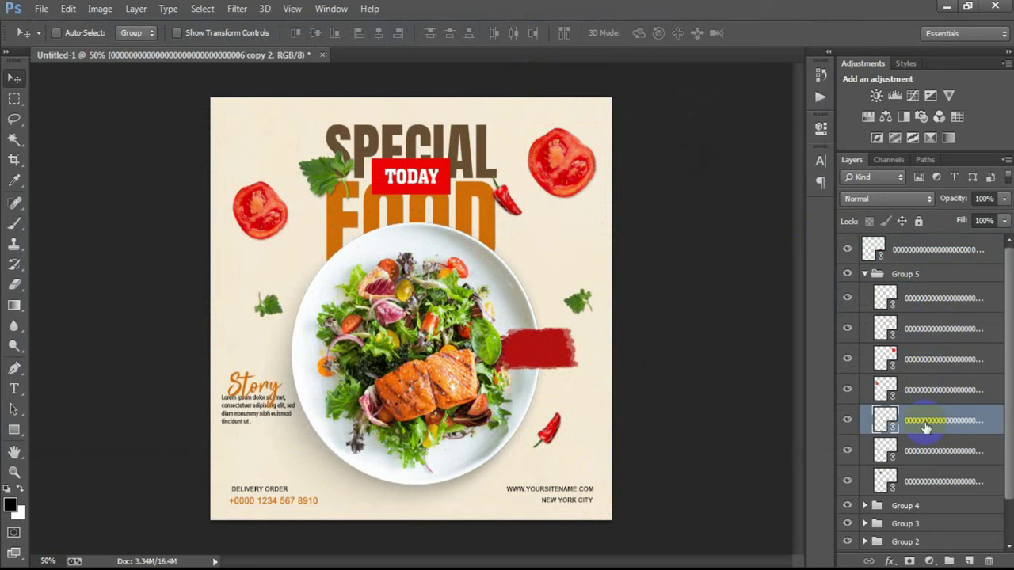
click(865, 273)
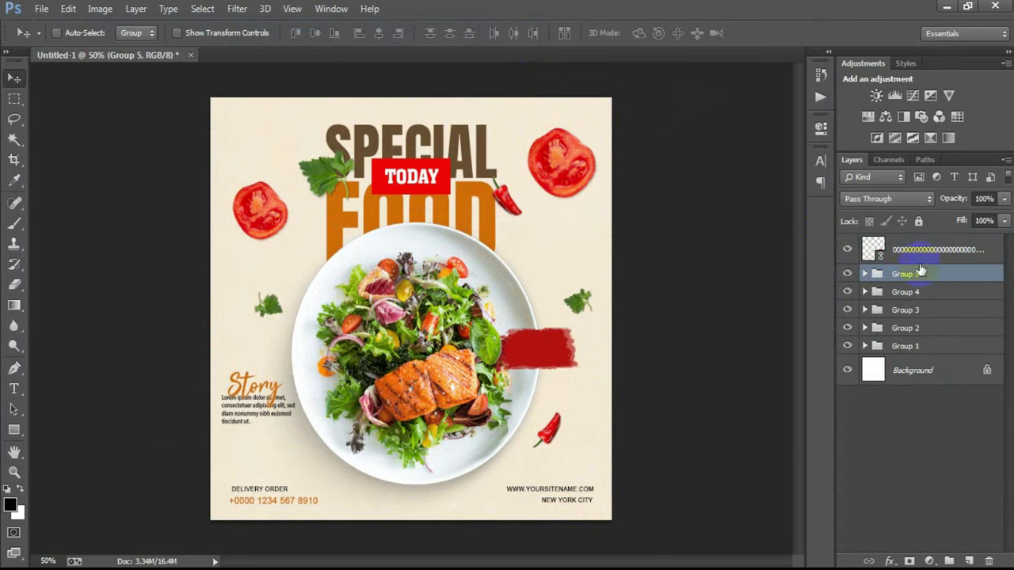
click(931, 255)
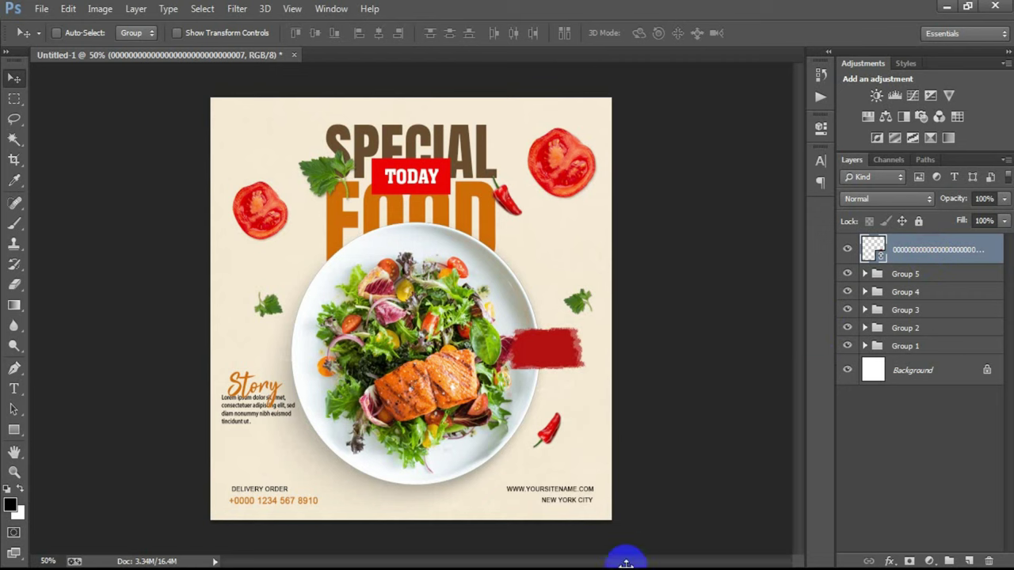
key(ctrl+v)
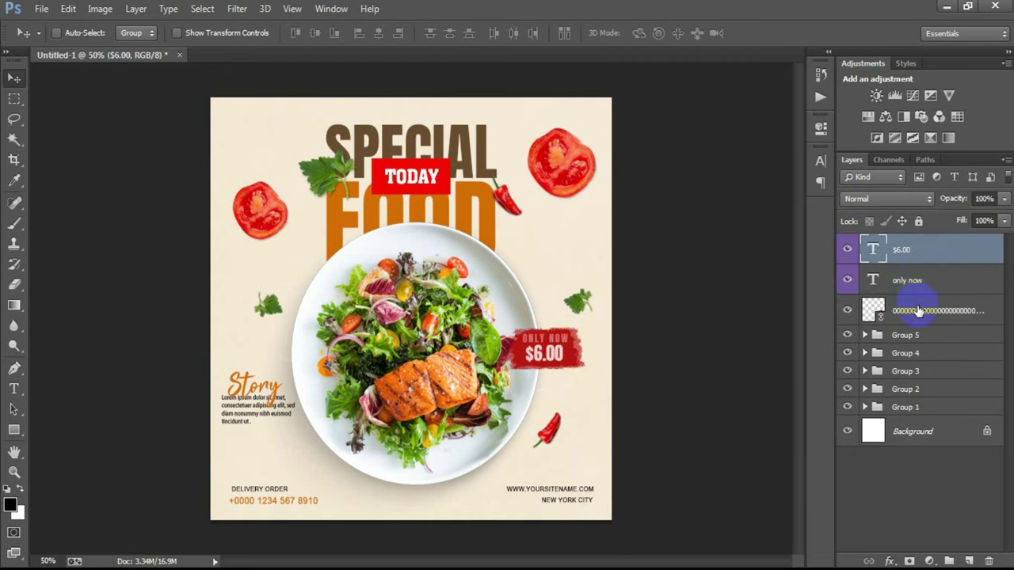
Group the brush stroke with the 'only now' and '$6.00' text layers, then zoom in to check.
shift+click(918, 310)
key(ctrl+g)
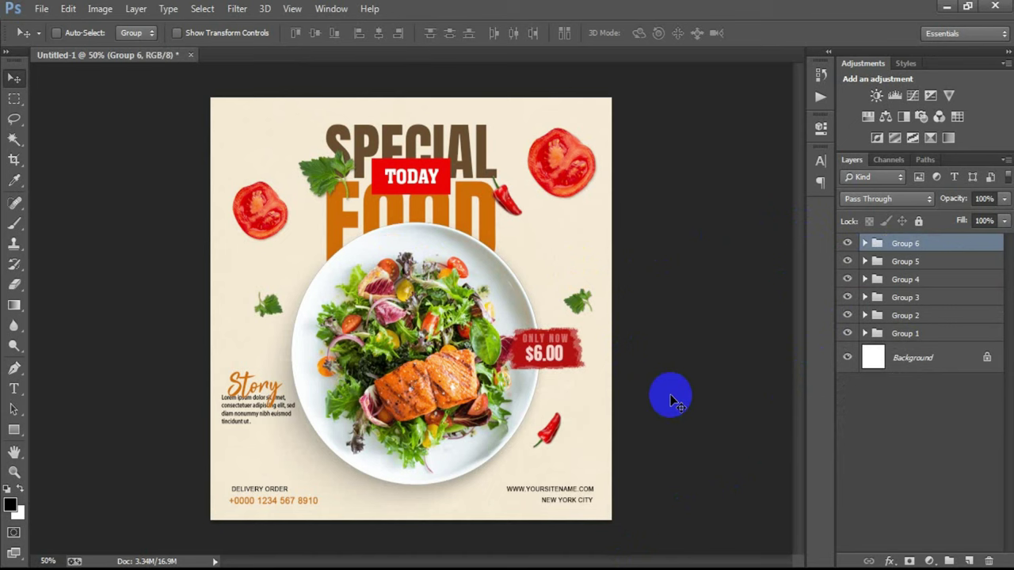
scroll(670, 400, up, 1)
scroll(575, 345, up, 2)
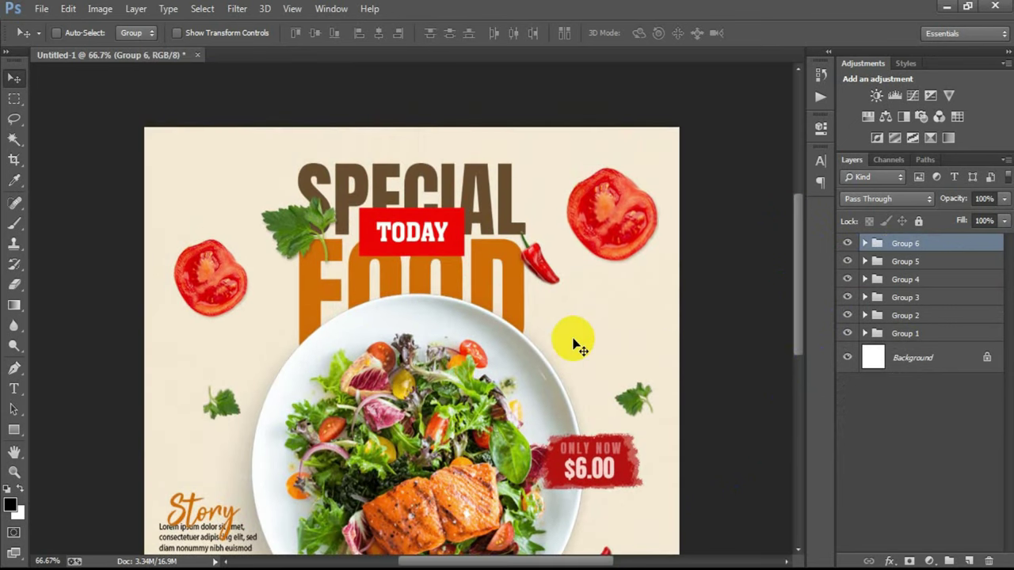
scroll(576, 345, down, 1)
scroll(573, 344, down, 2)
scroll(573, 344, up, 1)
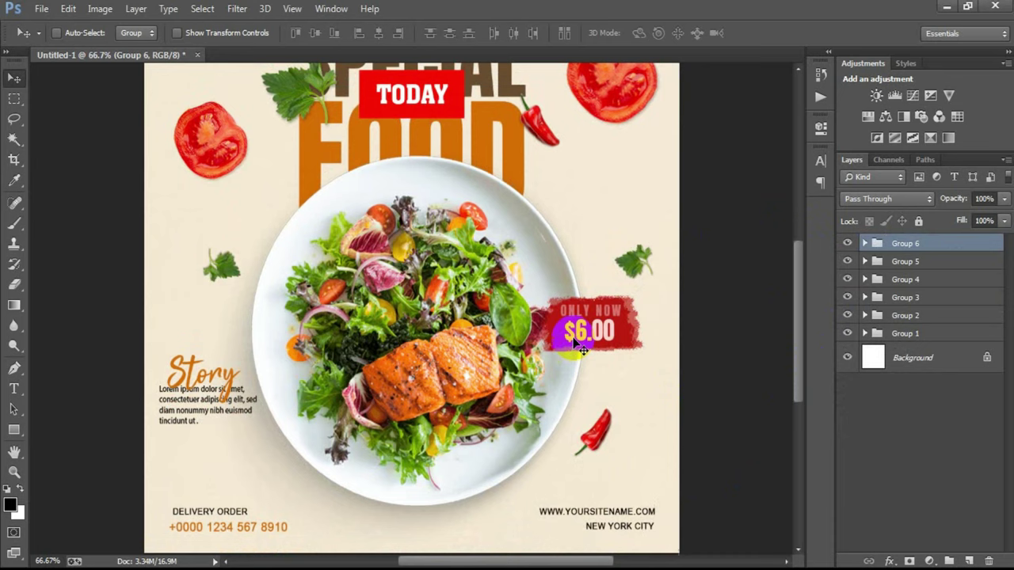
scroll(581, 349, down, 1)
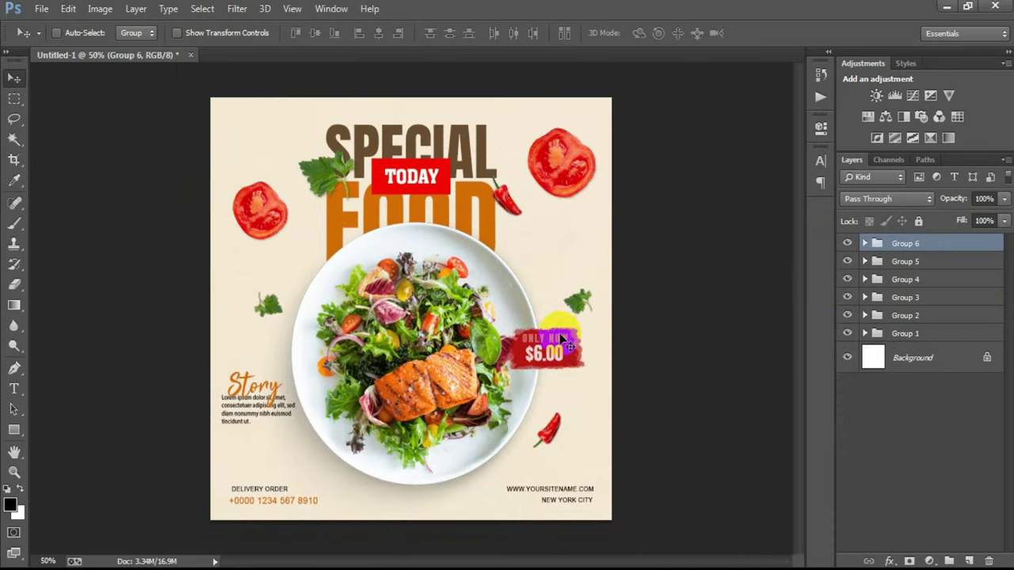